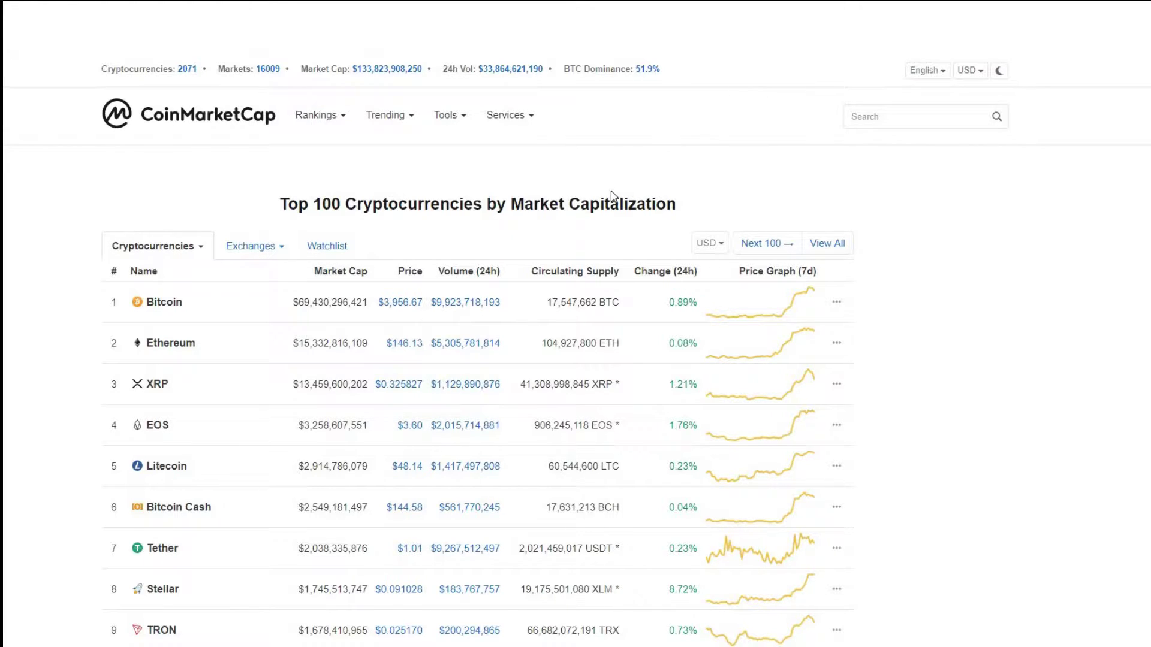
Scroll down and back up the CoinMarketCap Top 100 table to review prices and weekly trends.
scroll(590, 189, down, 2)
scroll(588, 187, down, 2)
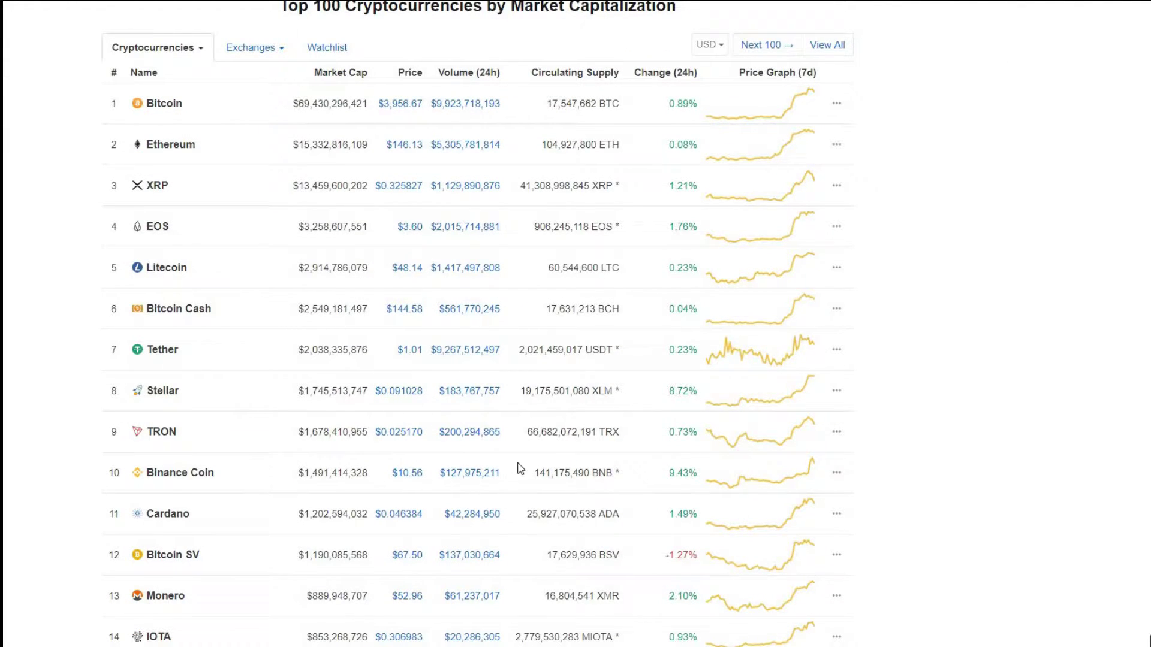
scroll(335, 472, down, 3)
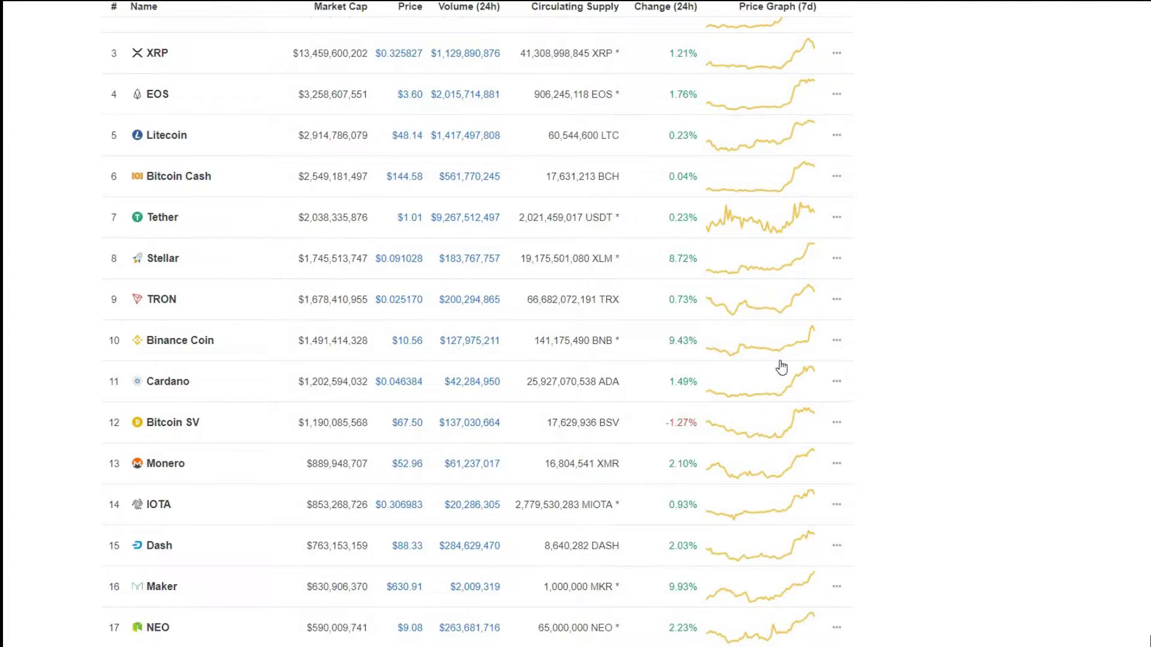
scroll(800, 197, up, 1)
scroll(806, 183, up, 2)
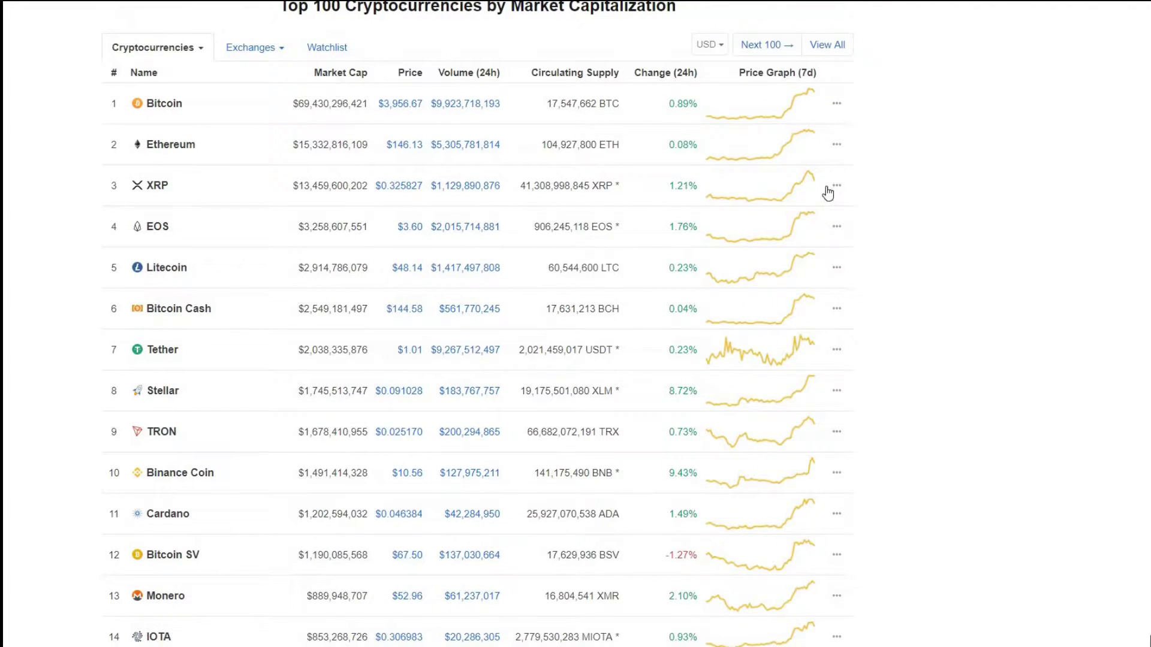
scroll(818, 206, up, 3)
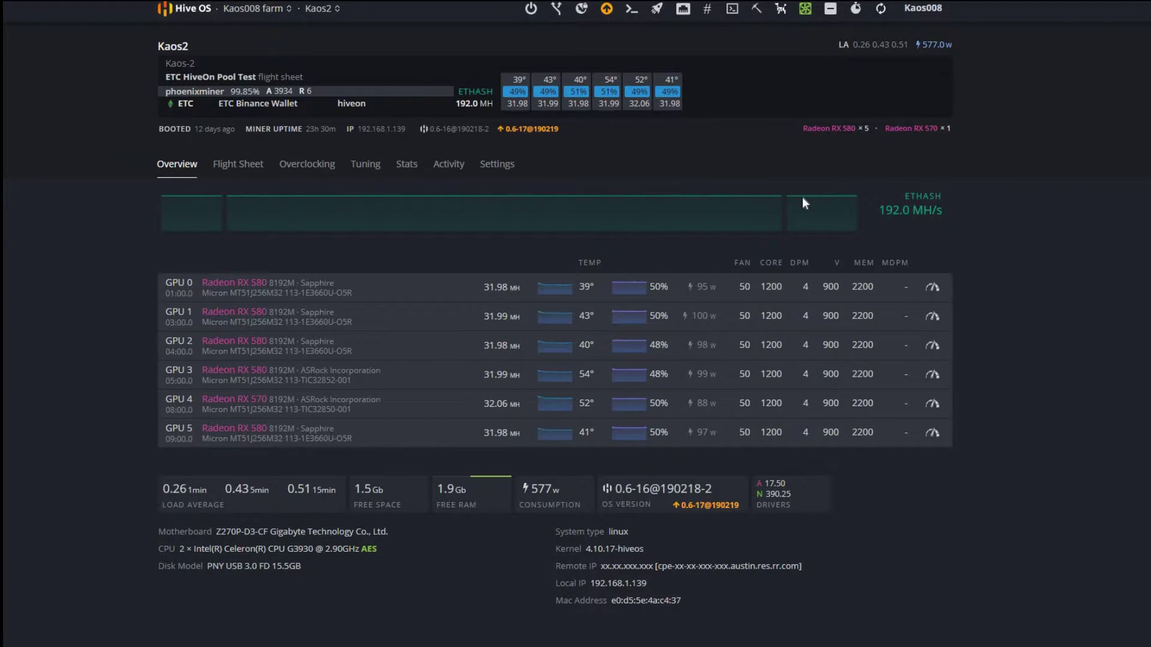
Check Kaos2's flight sheet, then return to the Kaos008 farm workers list.
mouse_move(803, 198)
click(258, 160)
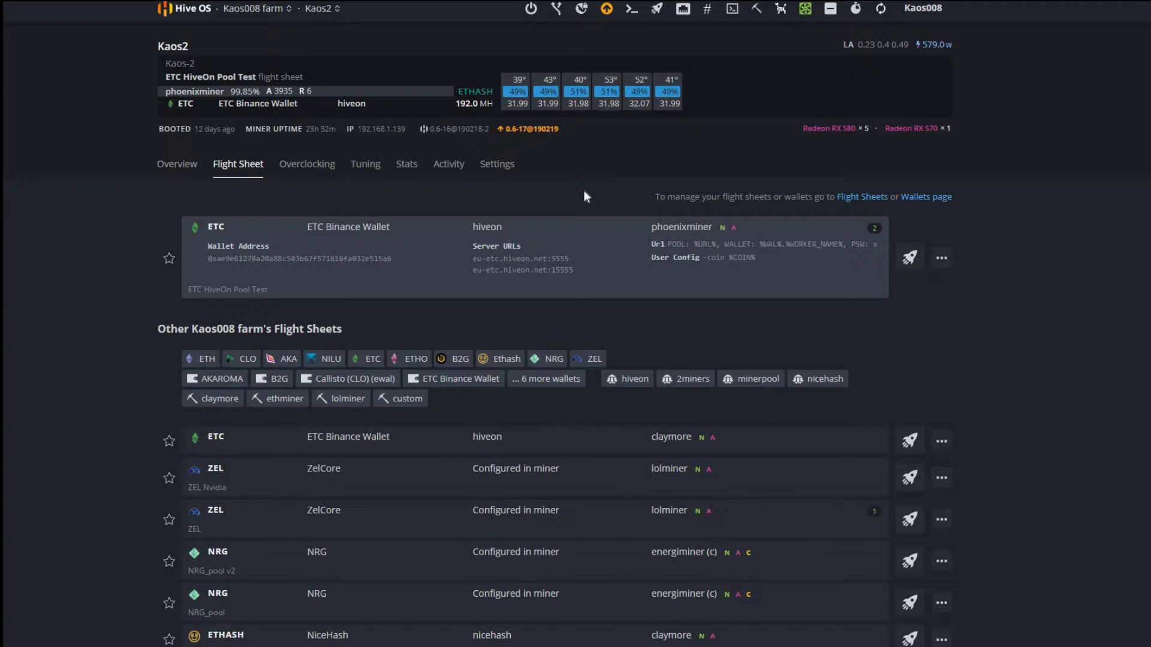
click(312, 12)
click(252, 8)
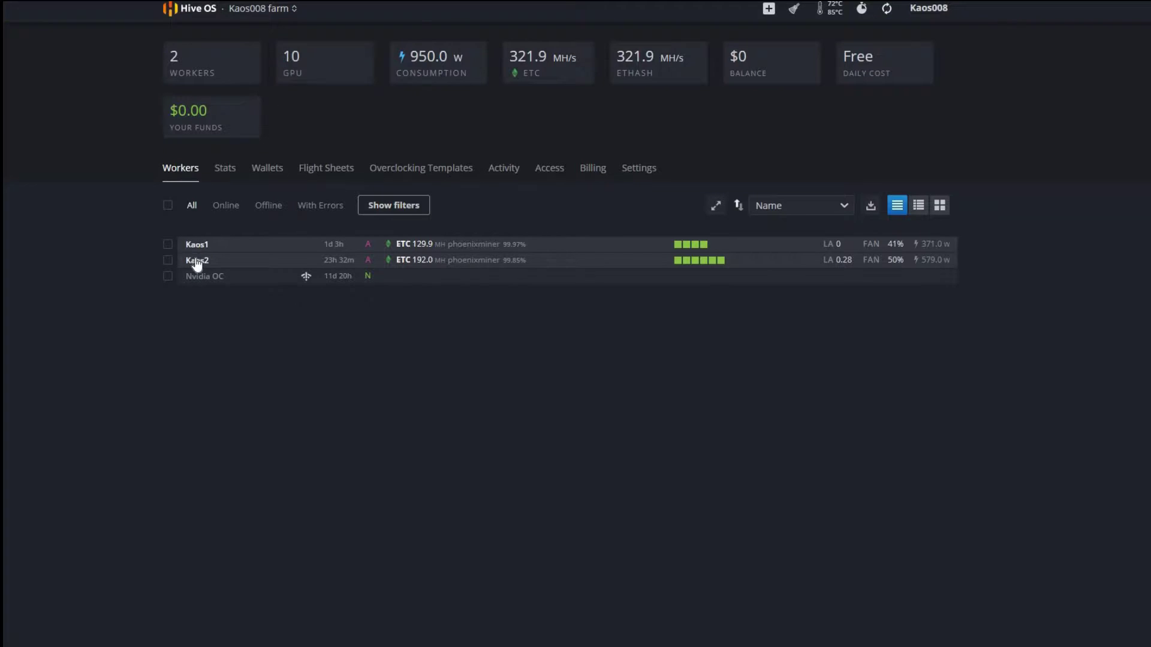
Open the Kaos1 rig to view its ETC HiveOn Pool Test flight sheet.
click(187, 243)
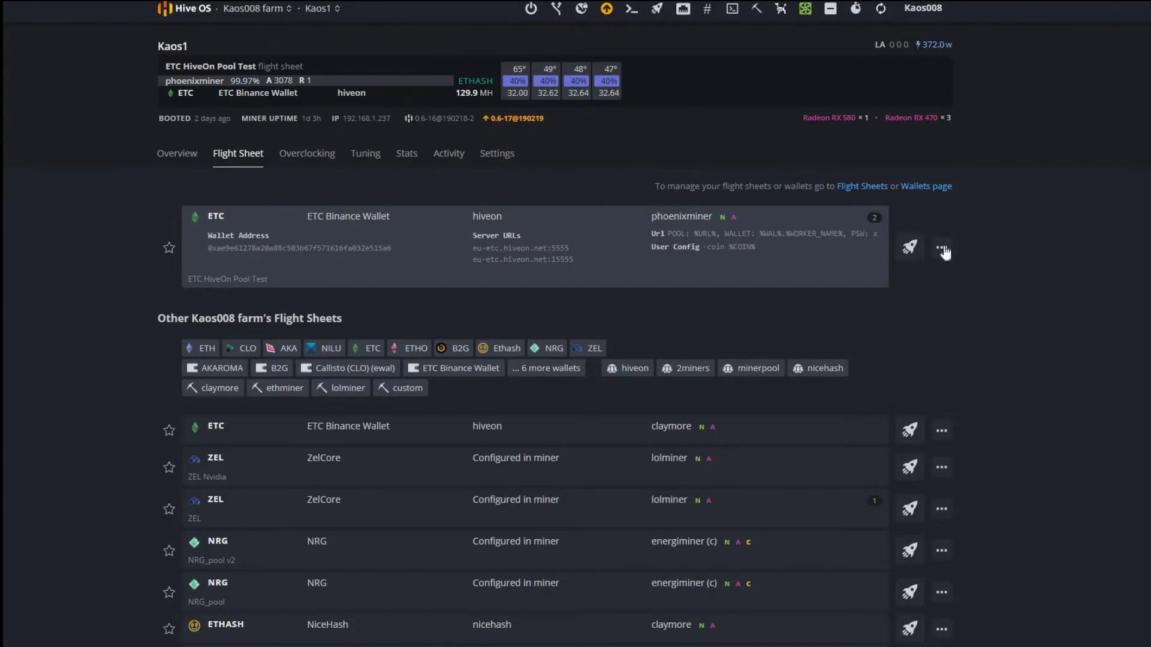
Change the ETC HiveOn Pool Test flight sheet's miner to Claymore Dual for all workers.
click(941, 248)
click(896, 267)
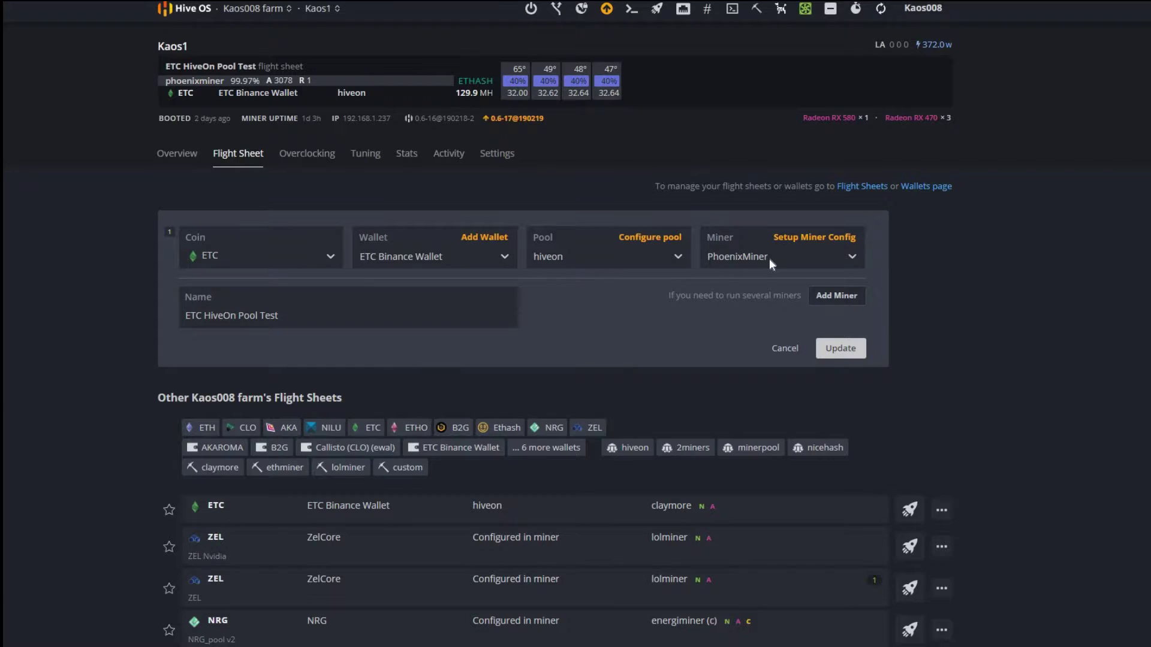
click(771, 264)
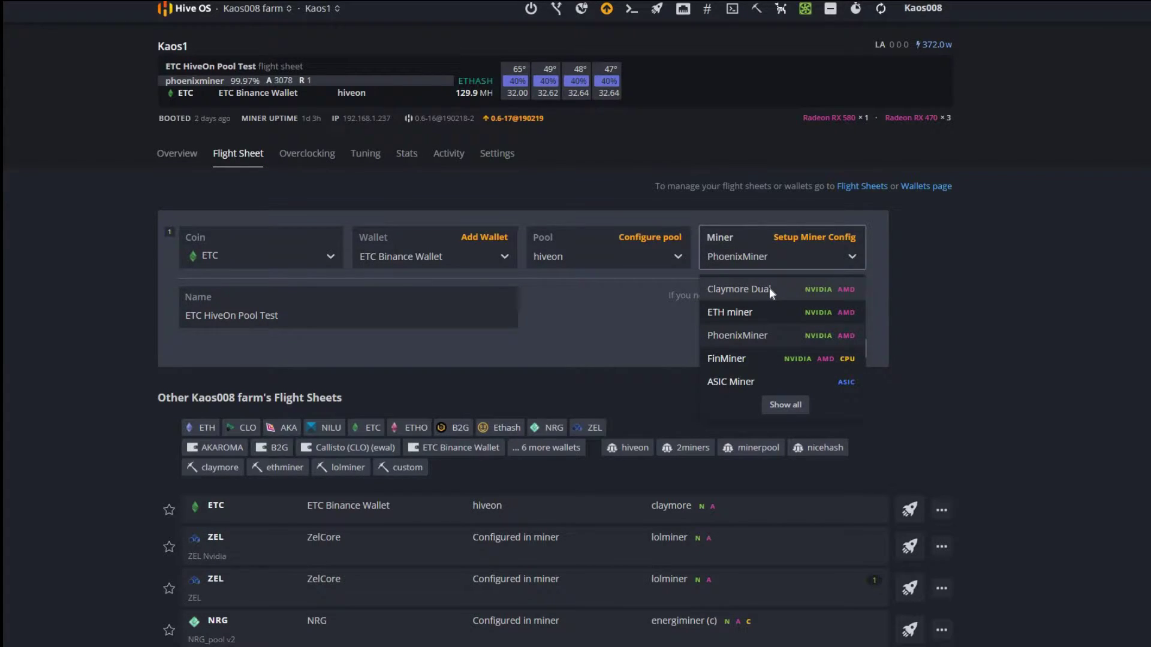
click(773, 289)
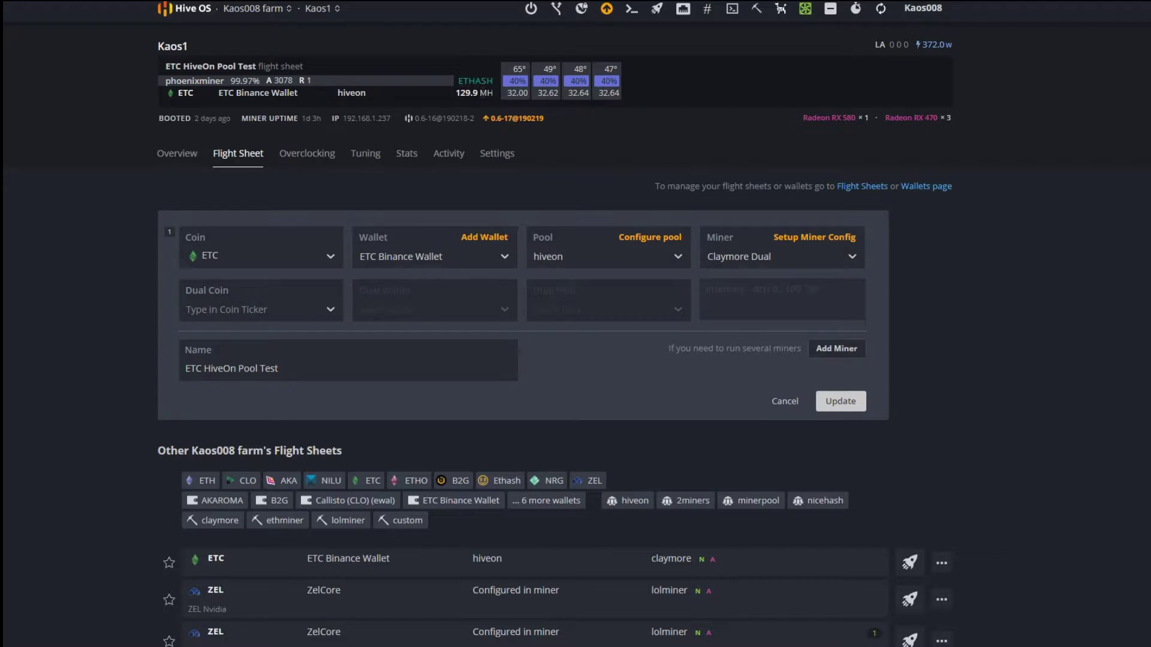
click(857, 406)
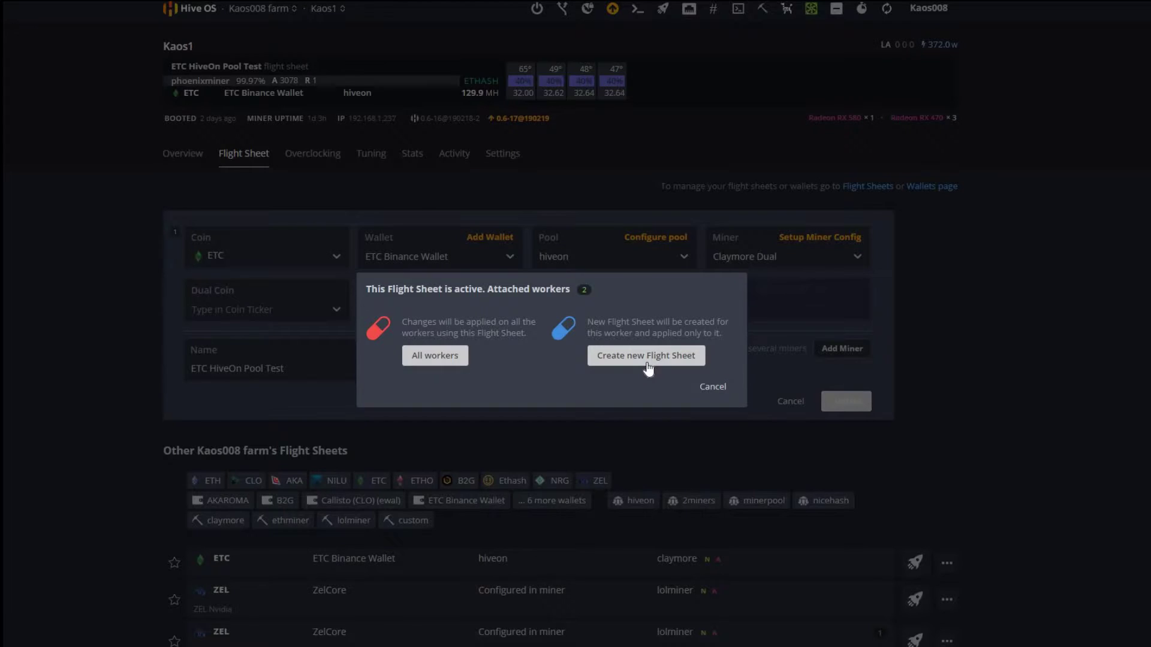
click(435, 356)
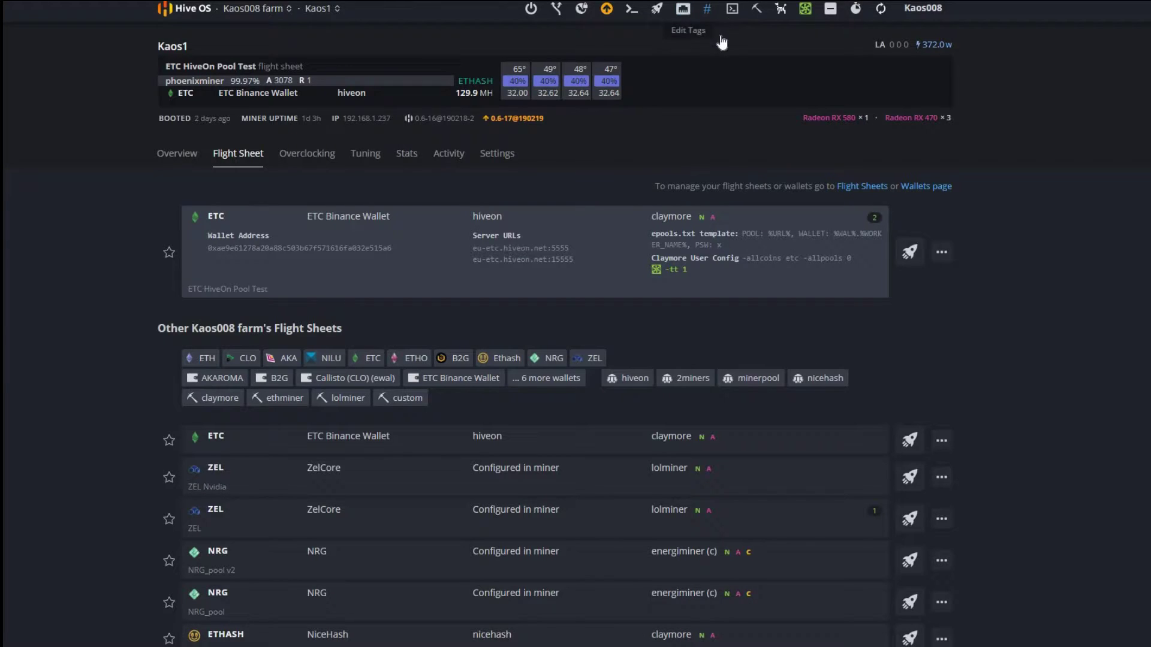
Start a Hive Shell session on Kaos1, refresh the rig stats, and open the shell.
click(731, 8)
click(636, 33)
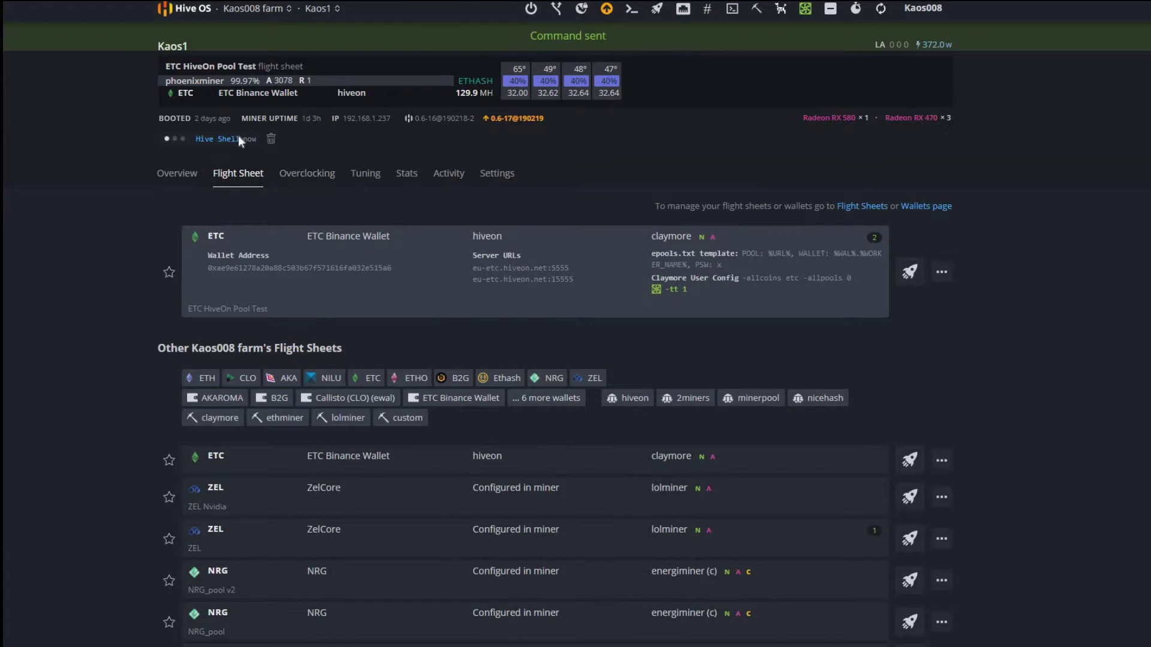
click(731, 9)
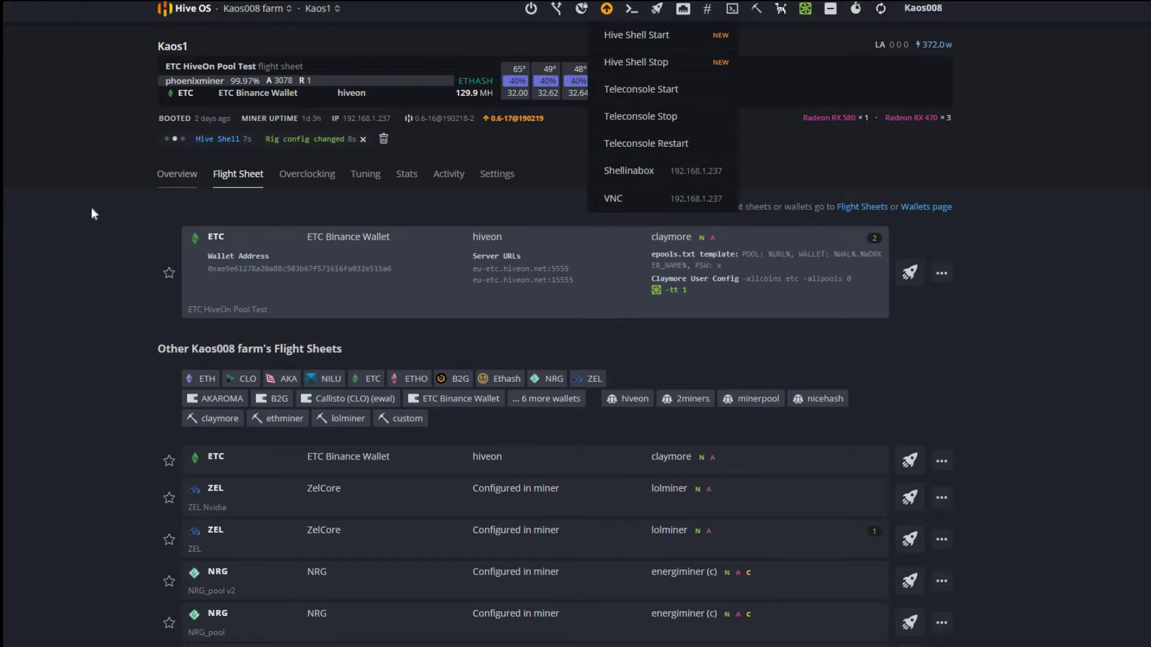
click(193, 157)
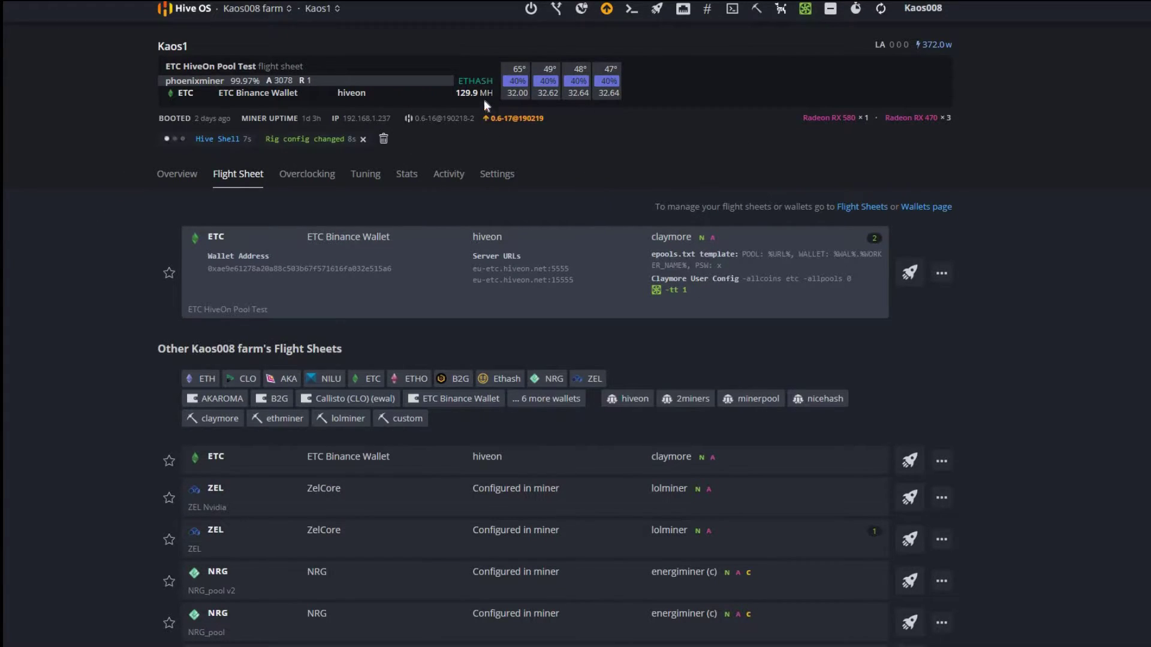
click(879, 10)
click(204, 140)
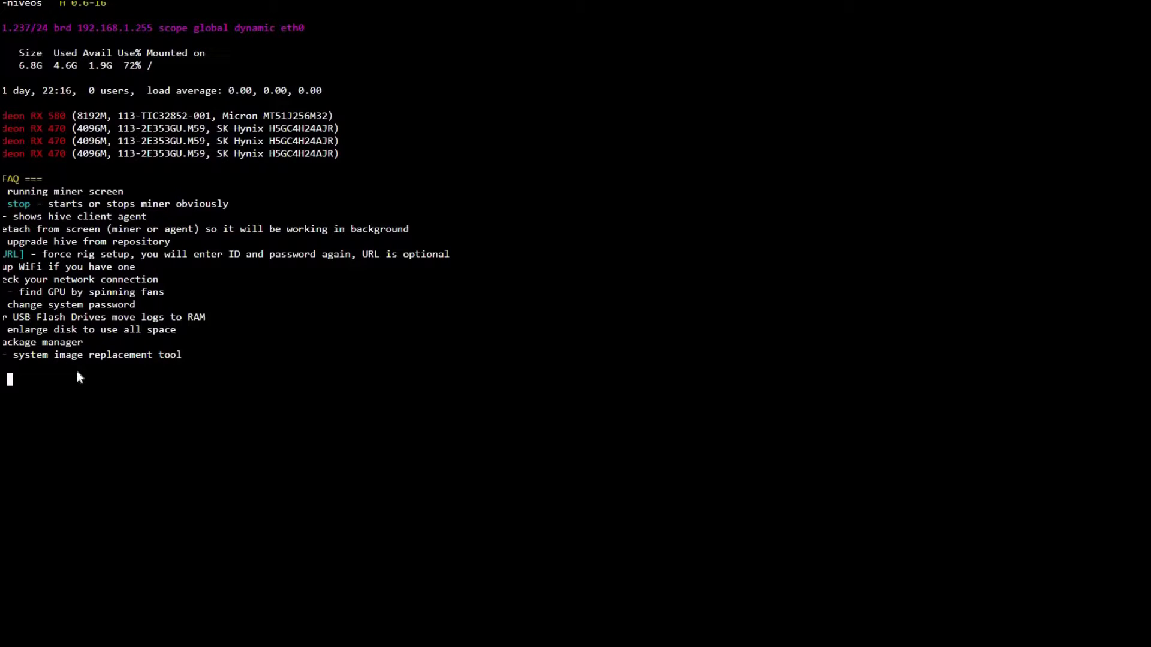
Run 'miner' in Hive Shell to attach to Kaos1's Claymore output.
text(miner)
key(Return)
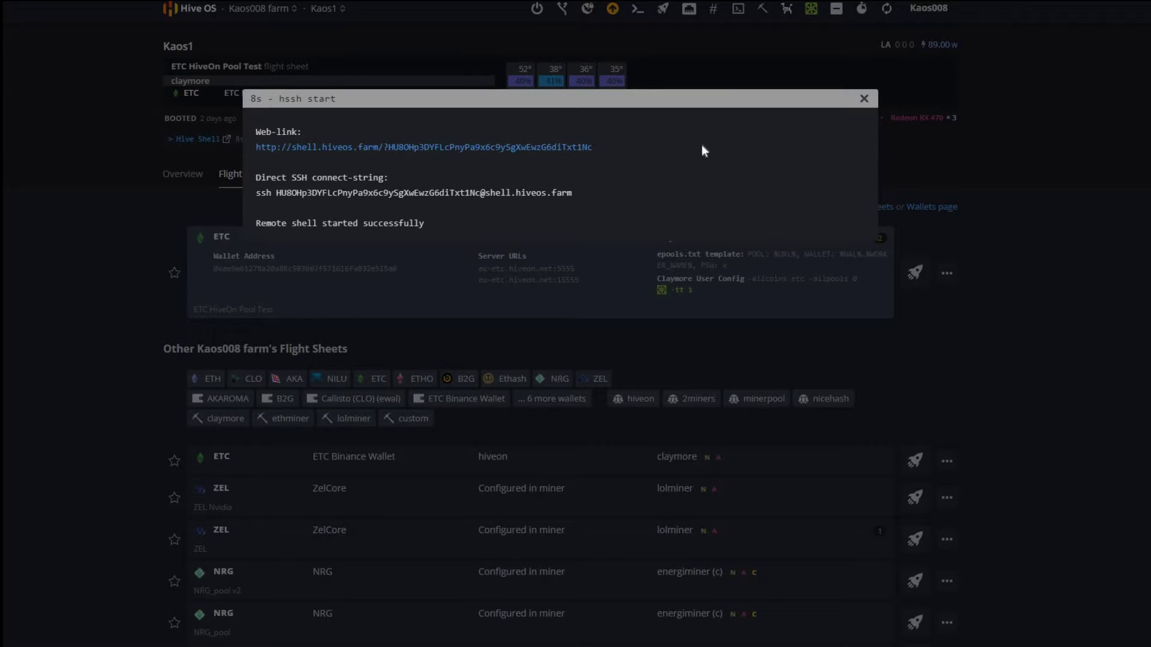
Close the hssh dialog, clear Kaos1's notices, and highlight its 126.8 MH hashrate.
key(Escape)
click(386, 140)
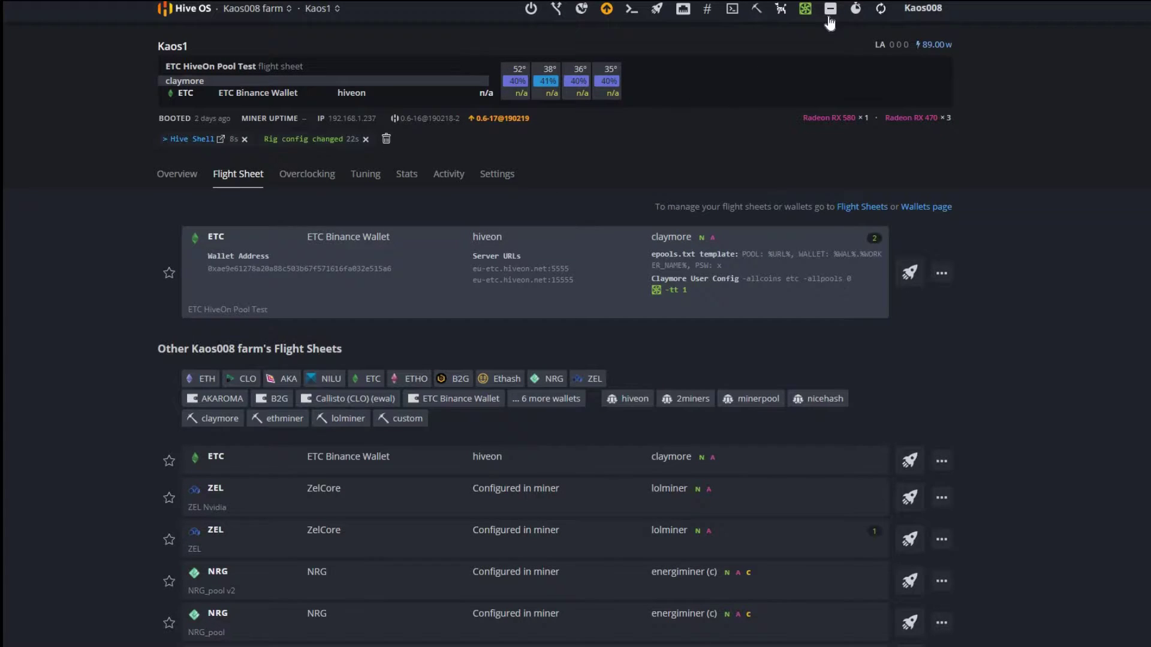
click(880, 9)
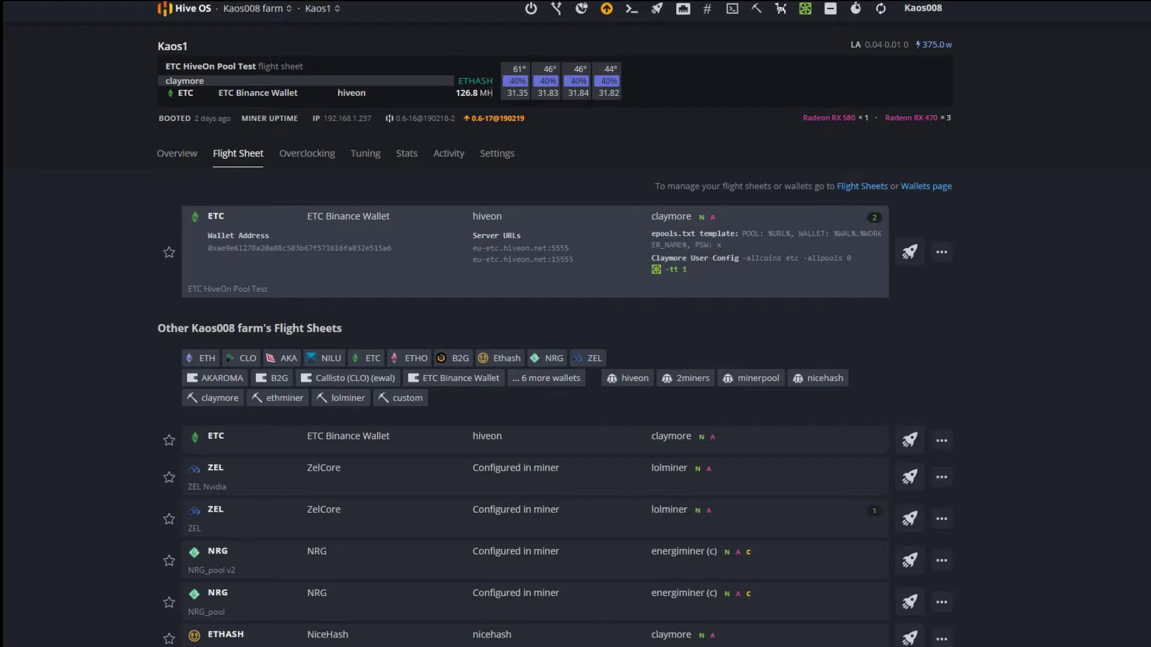
mouse_move(456, 93)
mouse_down()
mouse_move(487, 93)
mouse_move(460, 93)
mouse_up()
Review Kaos1's overclocking settings and stats charts, then switch back to the workers list.
click(285, 157)
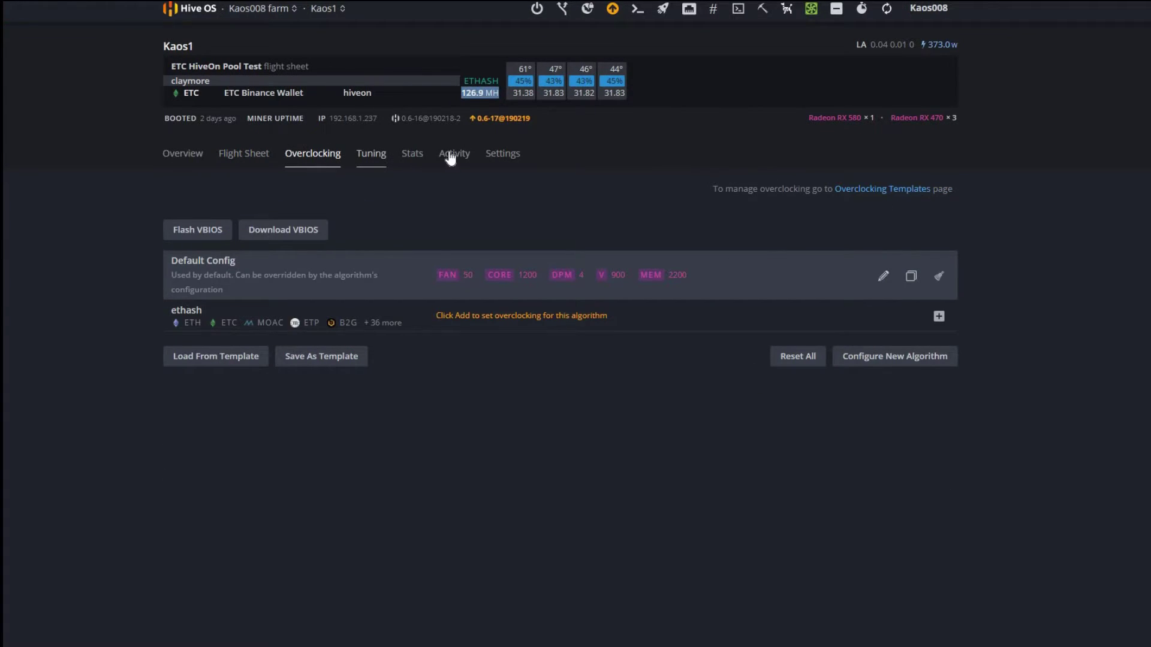
click(413, 155)
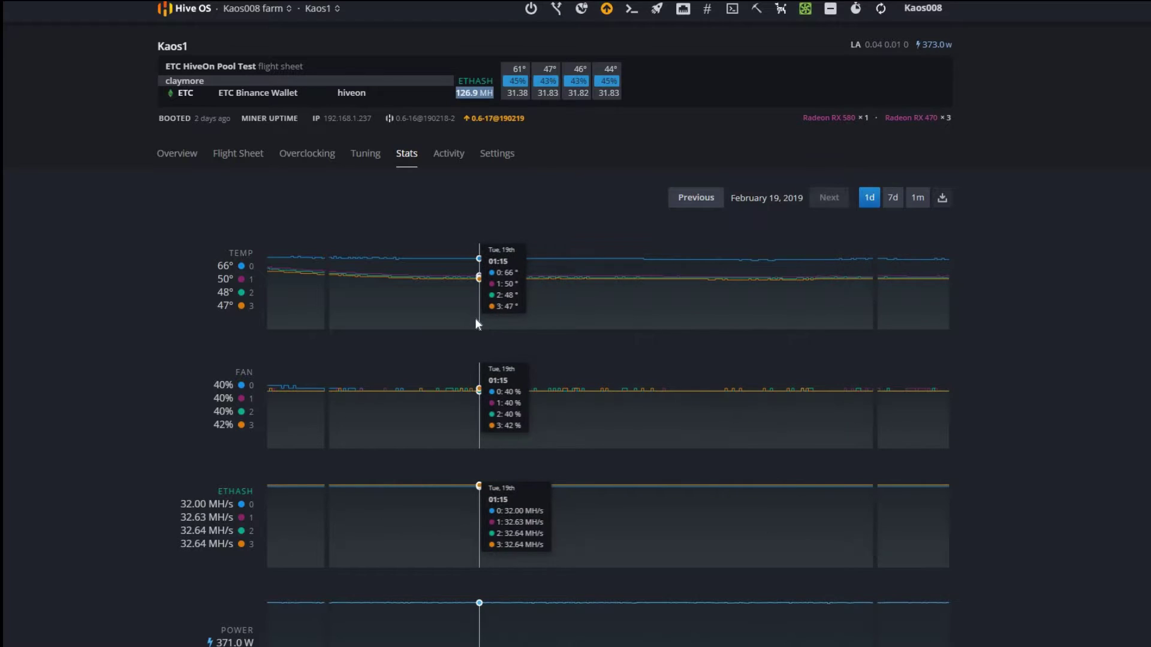
scroll(420, 345, down, 2)
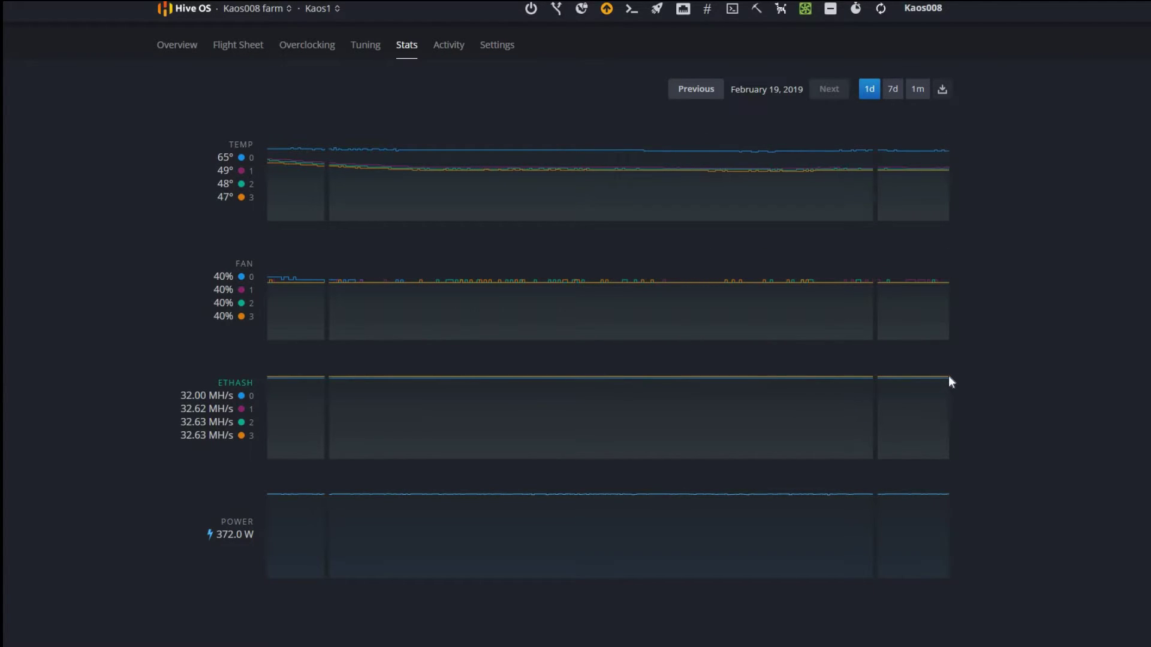
scroll(660, 299, up, 2)
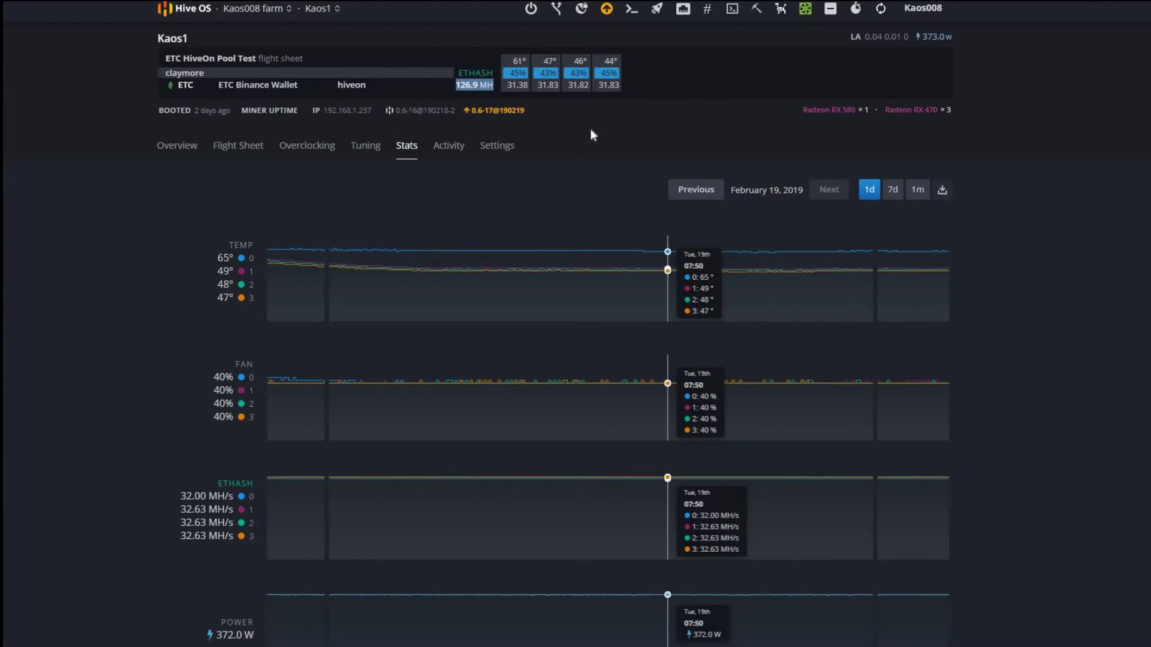
click(317, 9)
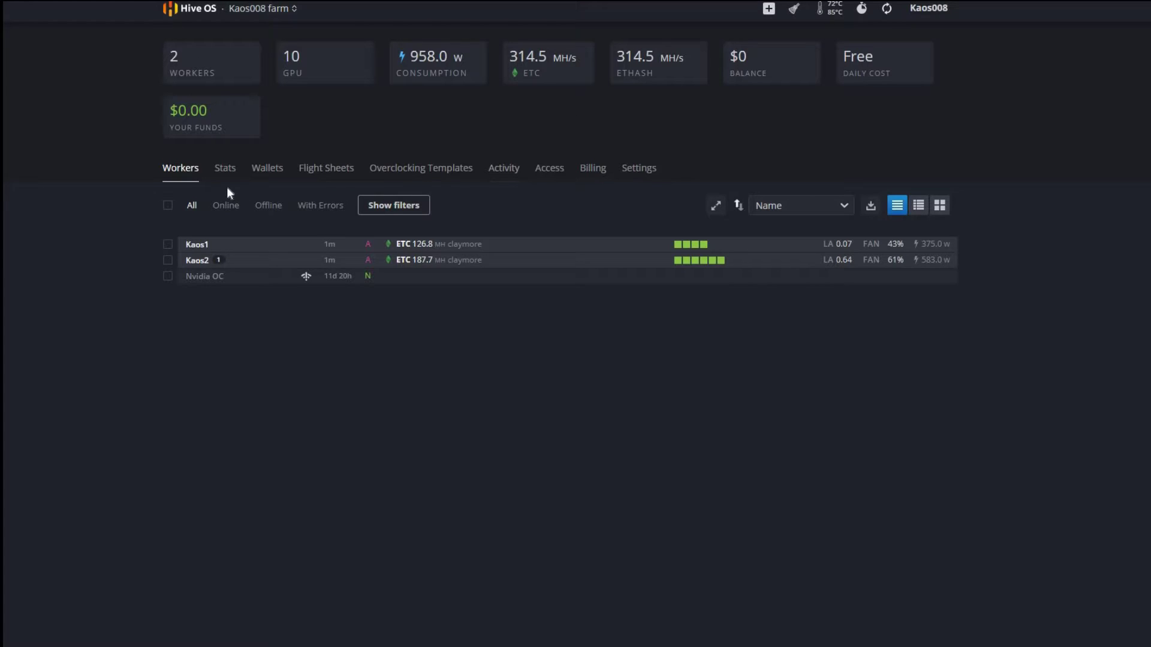
Open Kaos2 from the Workers list, showing claymore at 187.5 MH on six GPUs.
click(195, 261)
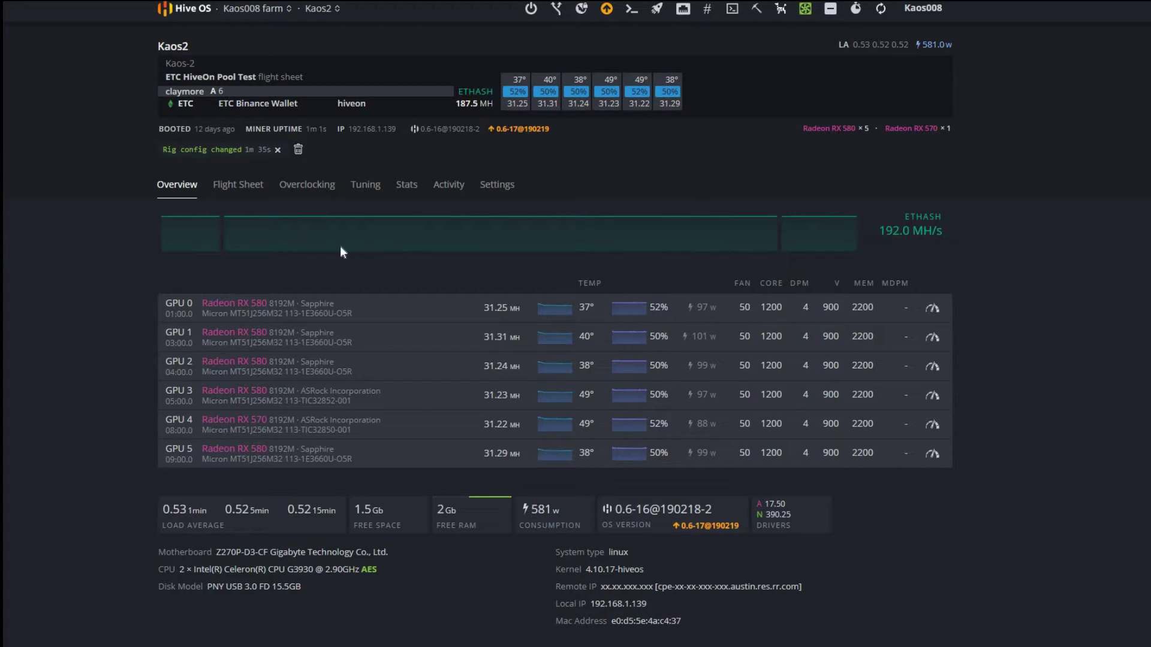
Switch Kaos2's flight sheet miner back to PhoenixMiner for all attached workers.
click(245, 189)
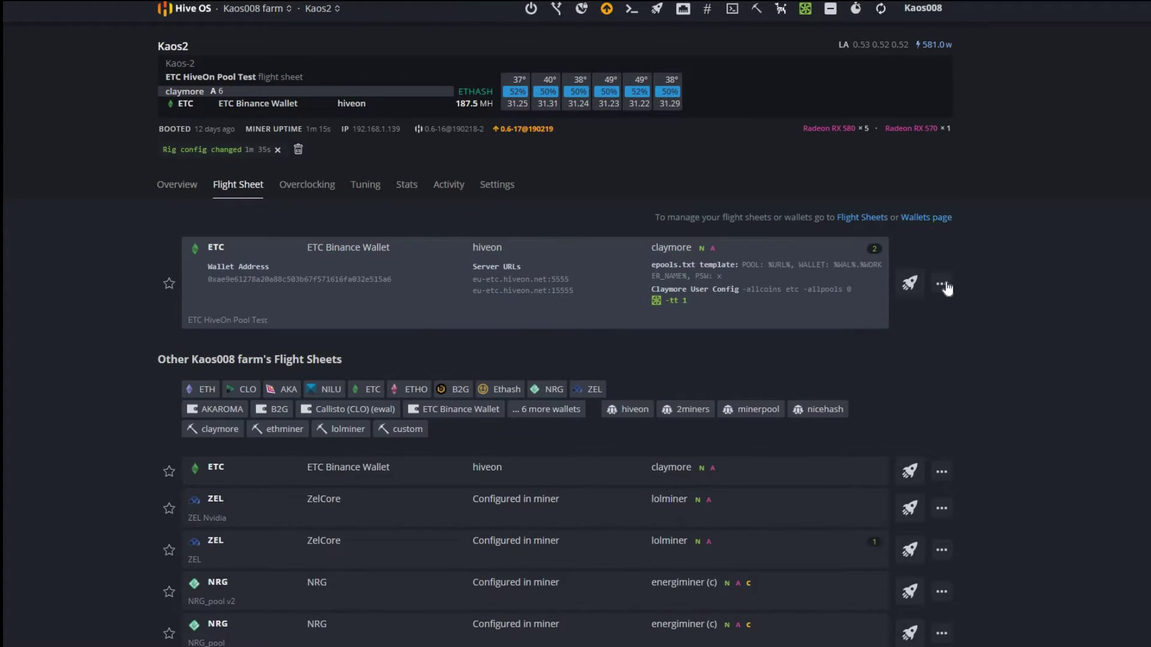
click(940, 287)
click(880, 307)
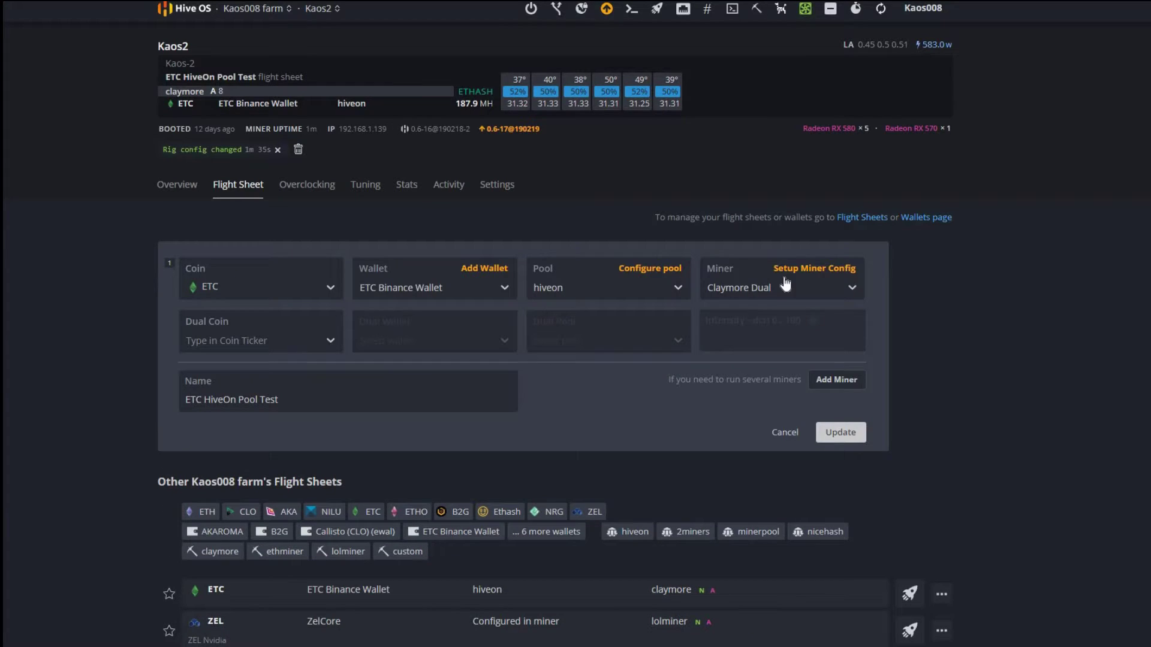
click(784, 291)
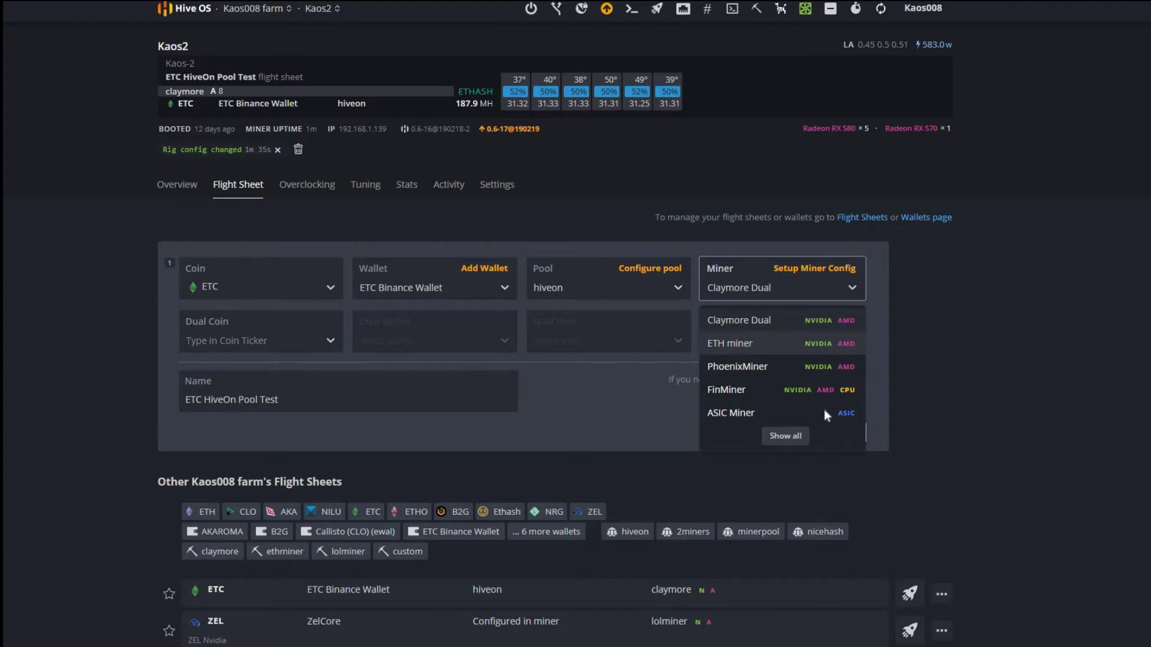
click(836, 366)
click(846, 377)
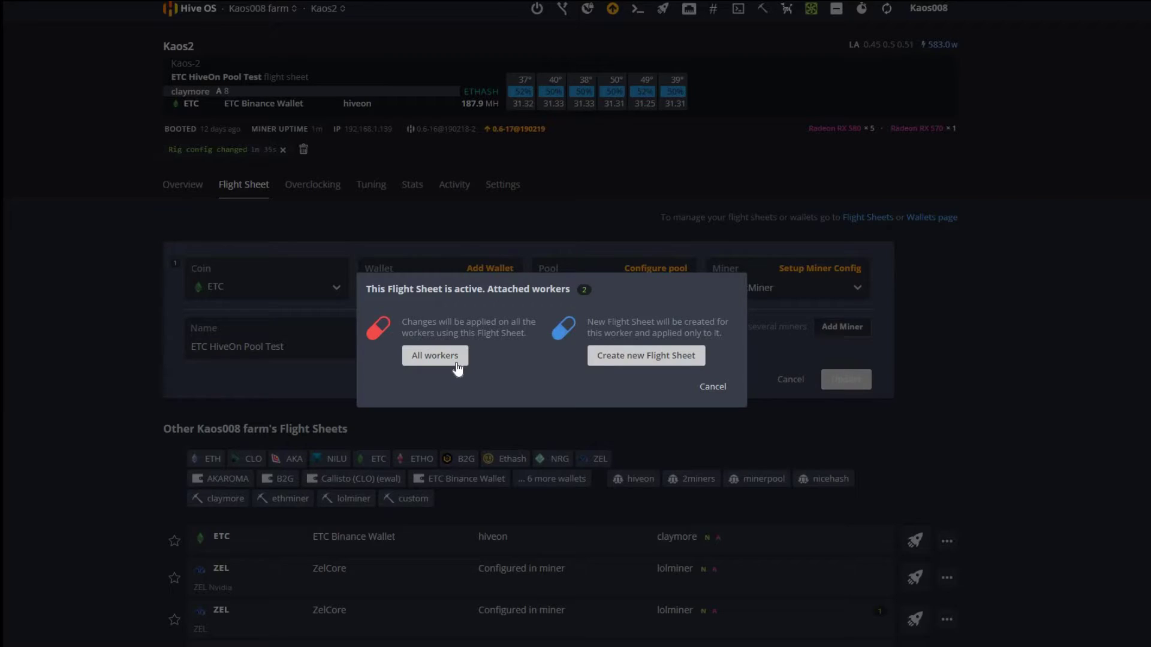
click(455, 363)
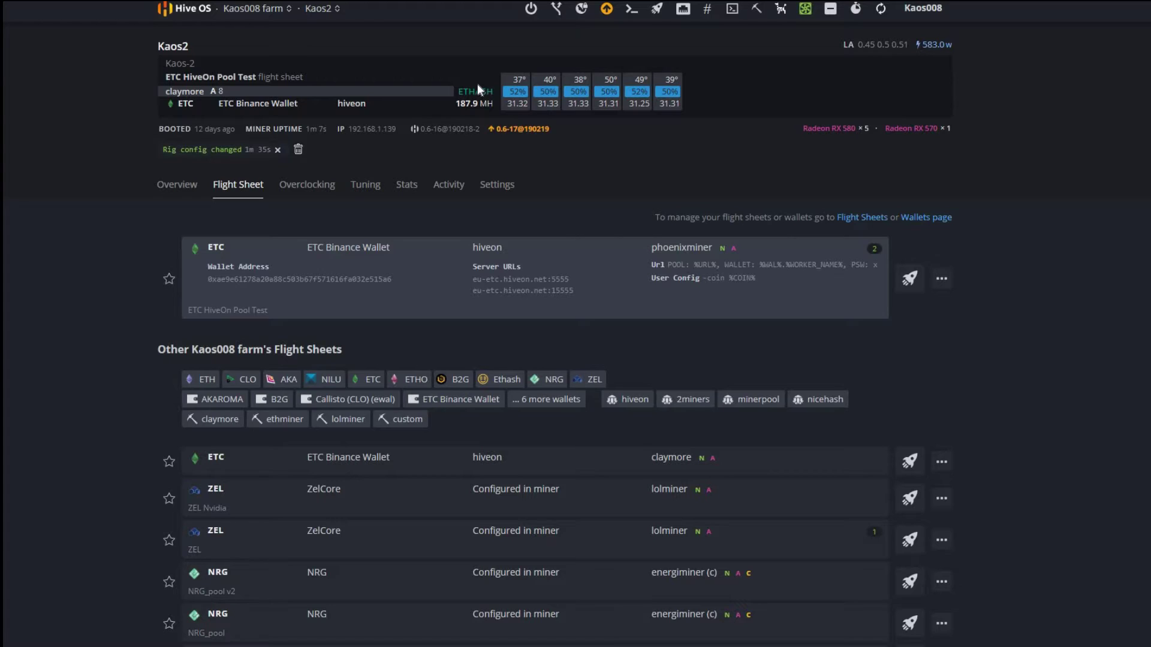
Refresh Kaos2's stats, dismiss the 'Rig config changed' notice, and return to the farm workers list.
click(882, 9)
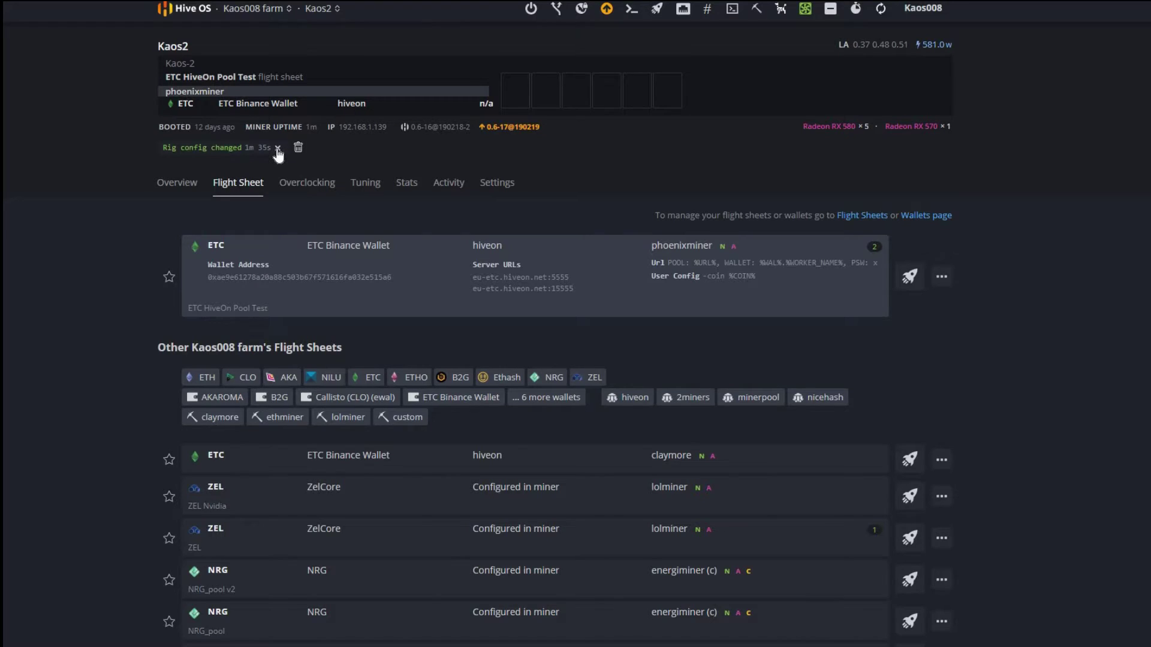
click(879, 13)
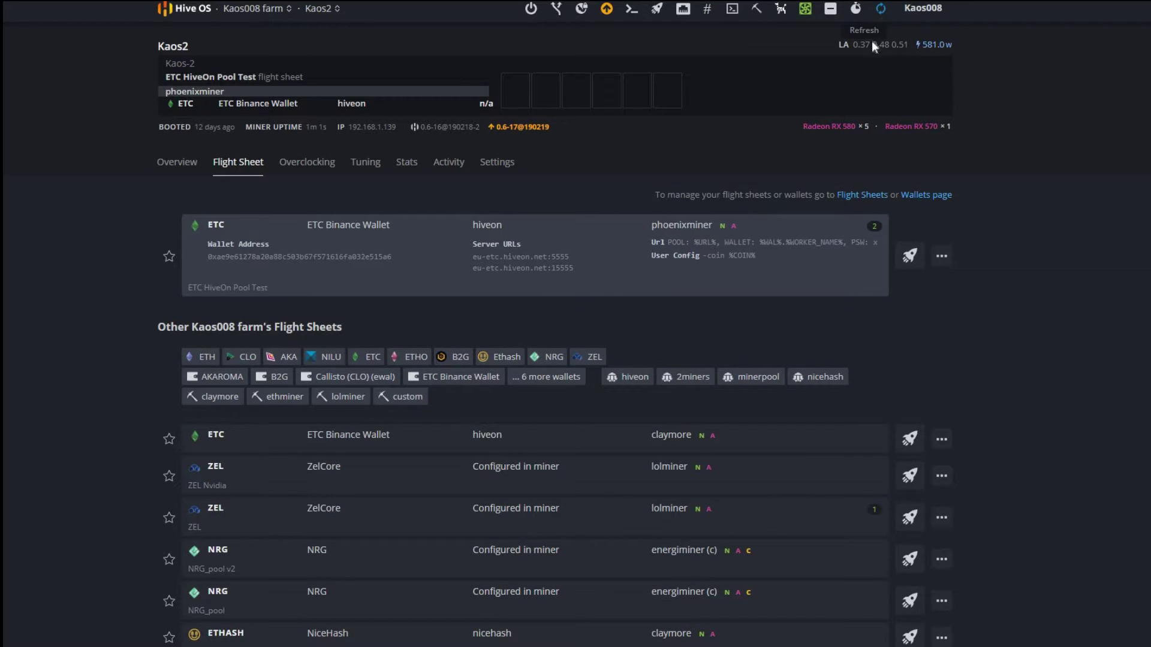
click(316, 33)
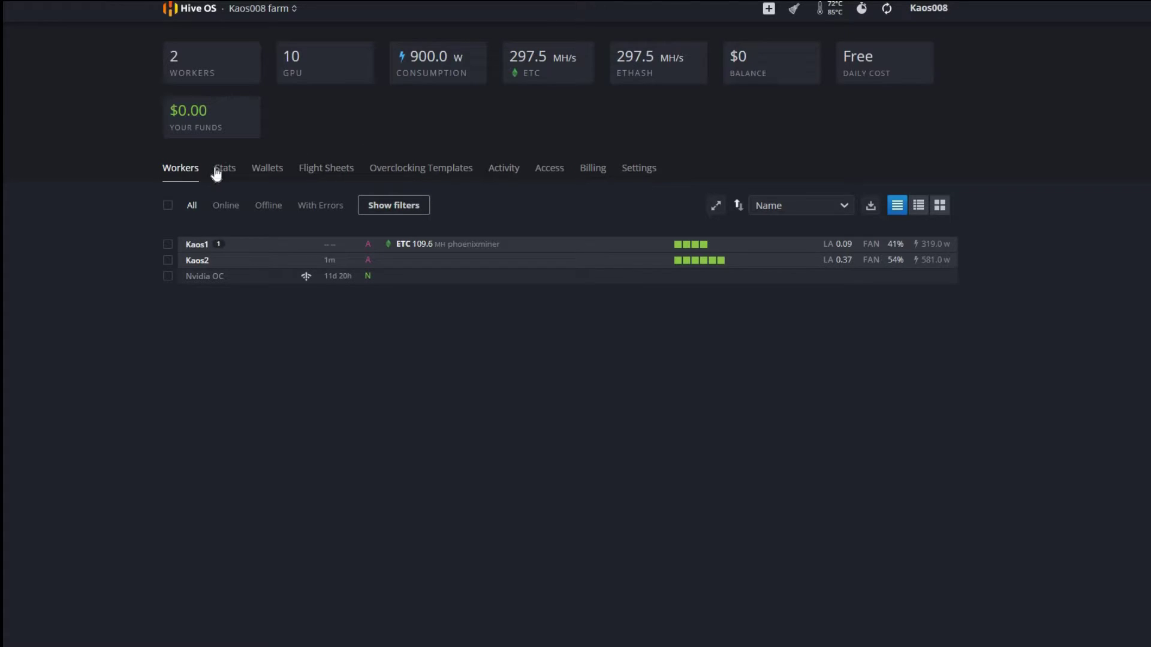
Refresh Kaos1's stats to check its phoenixminer hashrate, then switch to the Kaos2 rig.
click(197, 246)
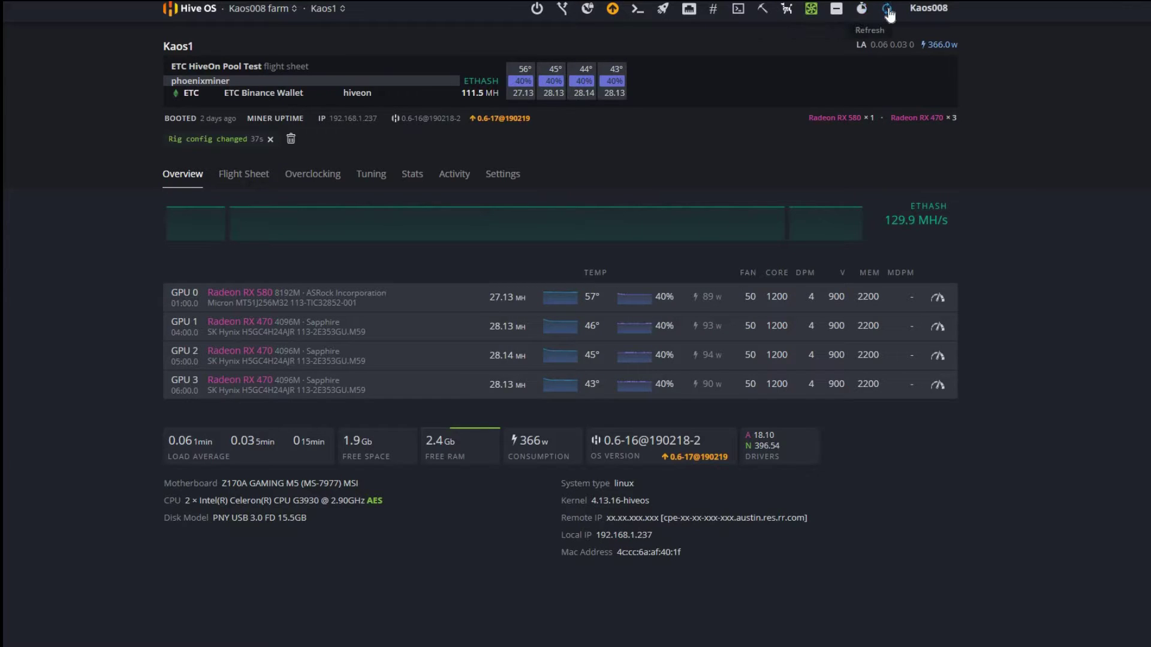
click(887, 10)
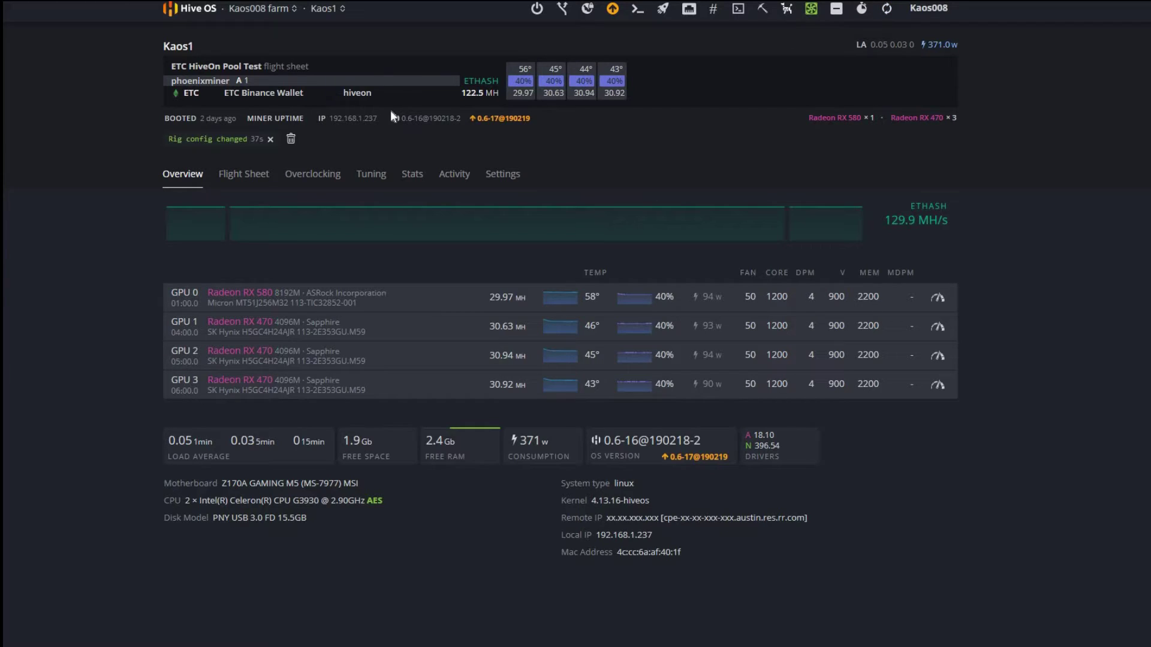
click(323, 9)
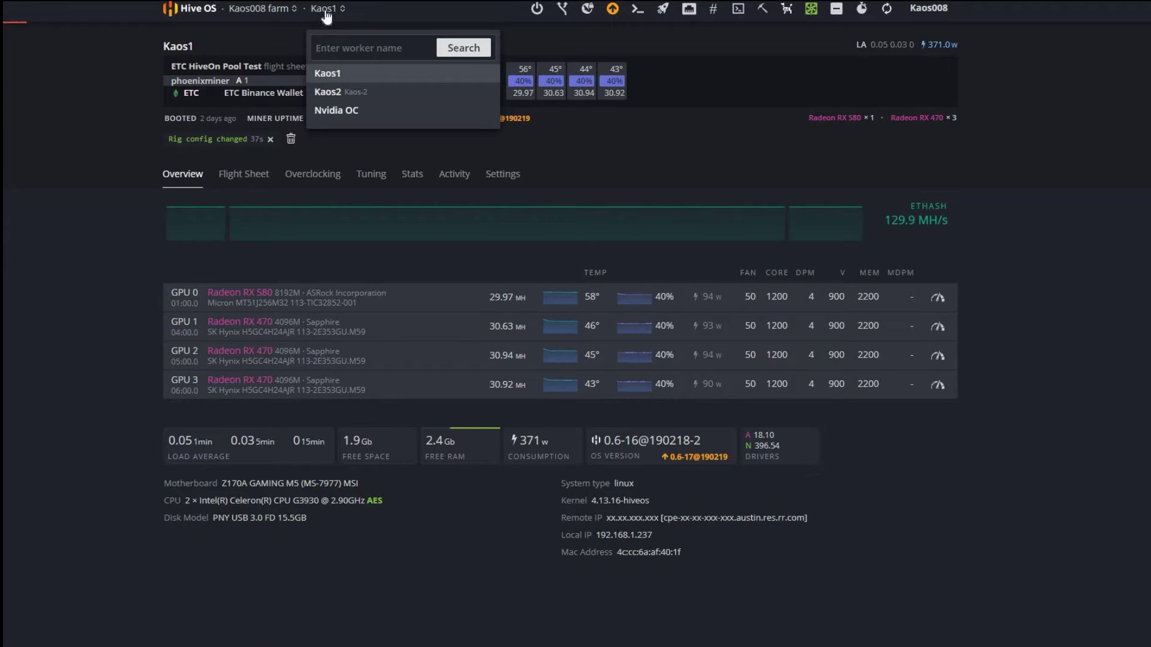
click(394, 95)
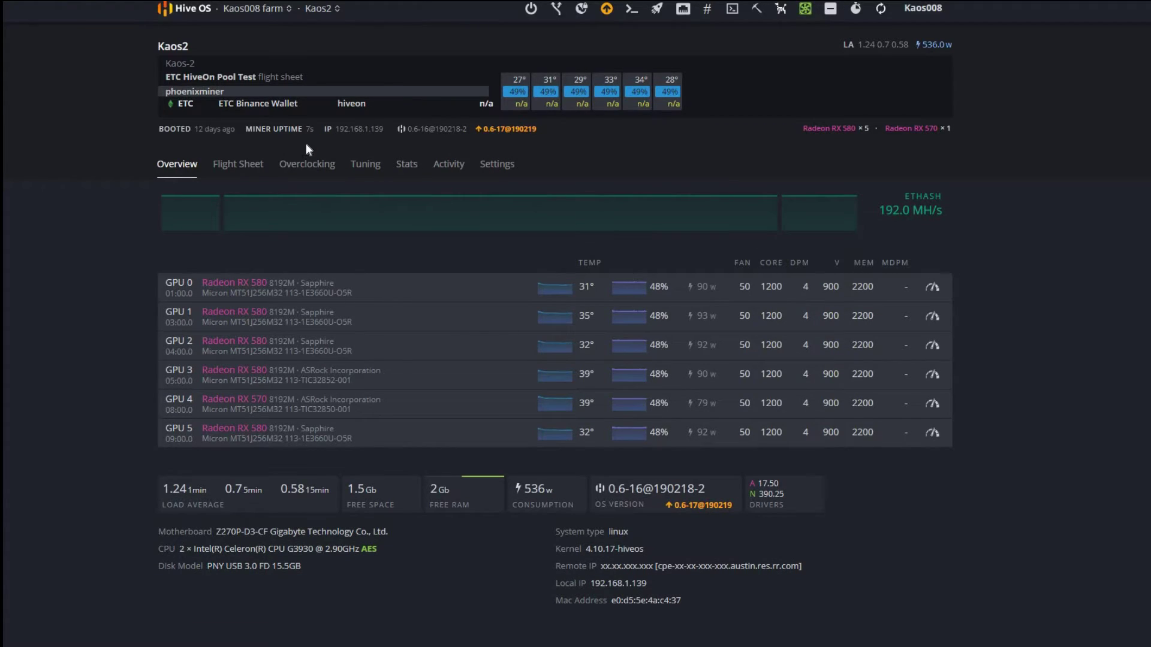
Show Kaos2's flight sheet and refresh it: phoenixminer on hiveon at 184.5 MH, 579 W.
click(246, 174)
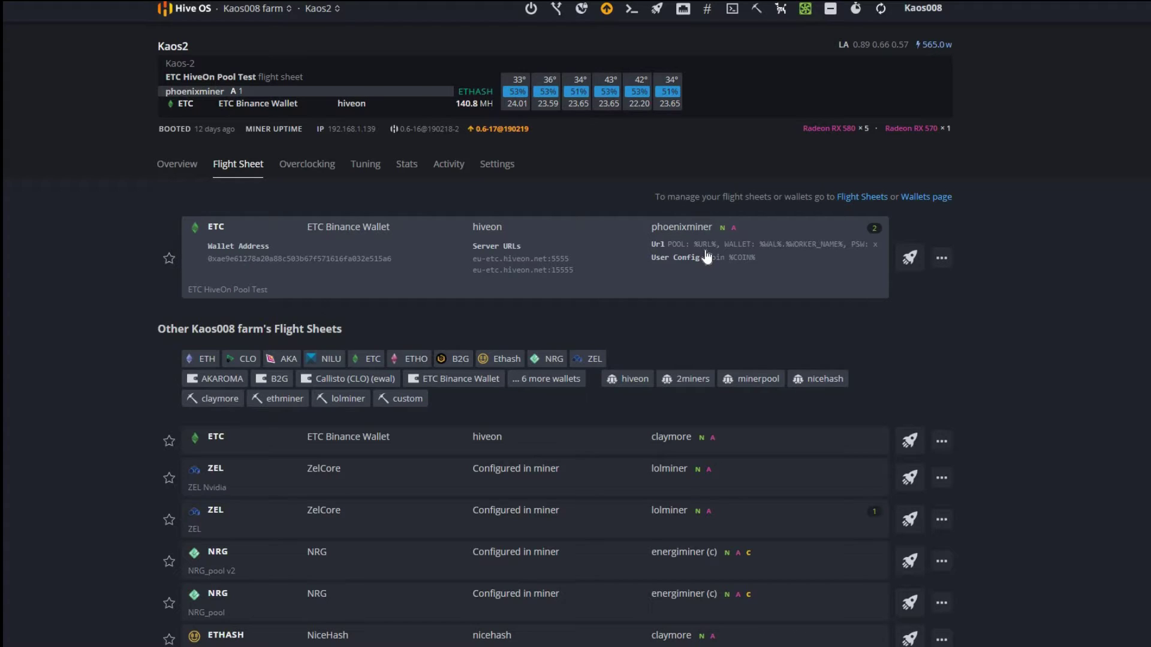
click(335, 20)
click(649, 175)
click(339, 23)
click(698, 274)
click(318, 12)
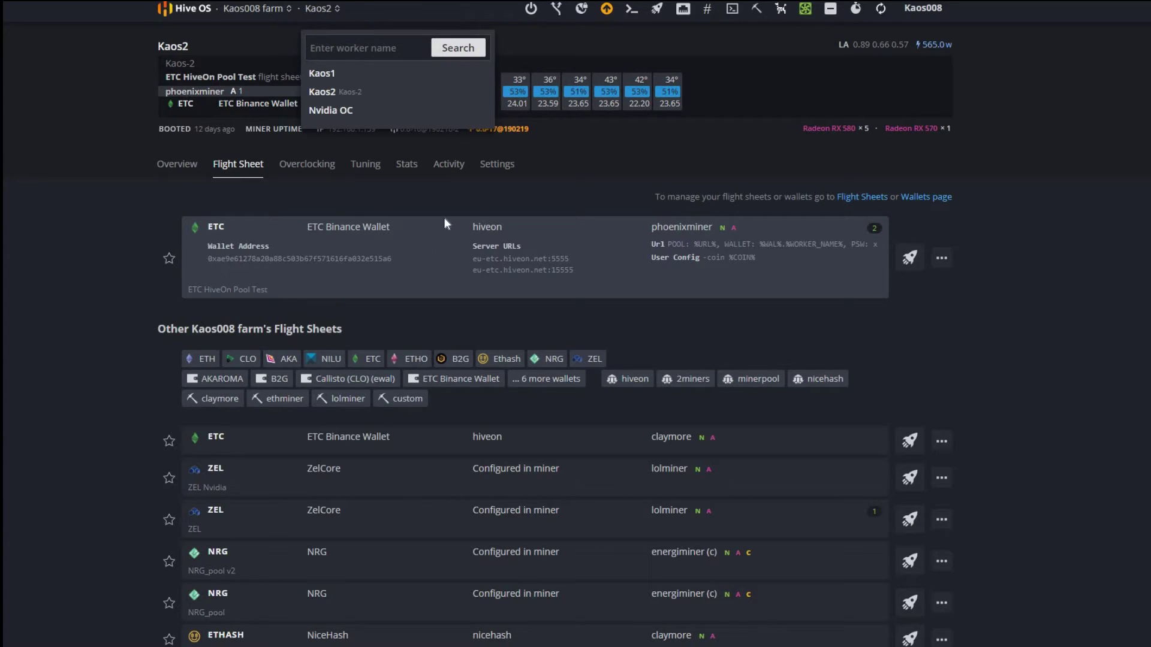
click(702, 255)
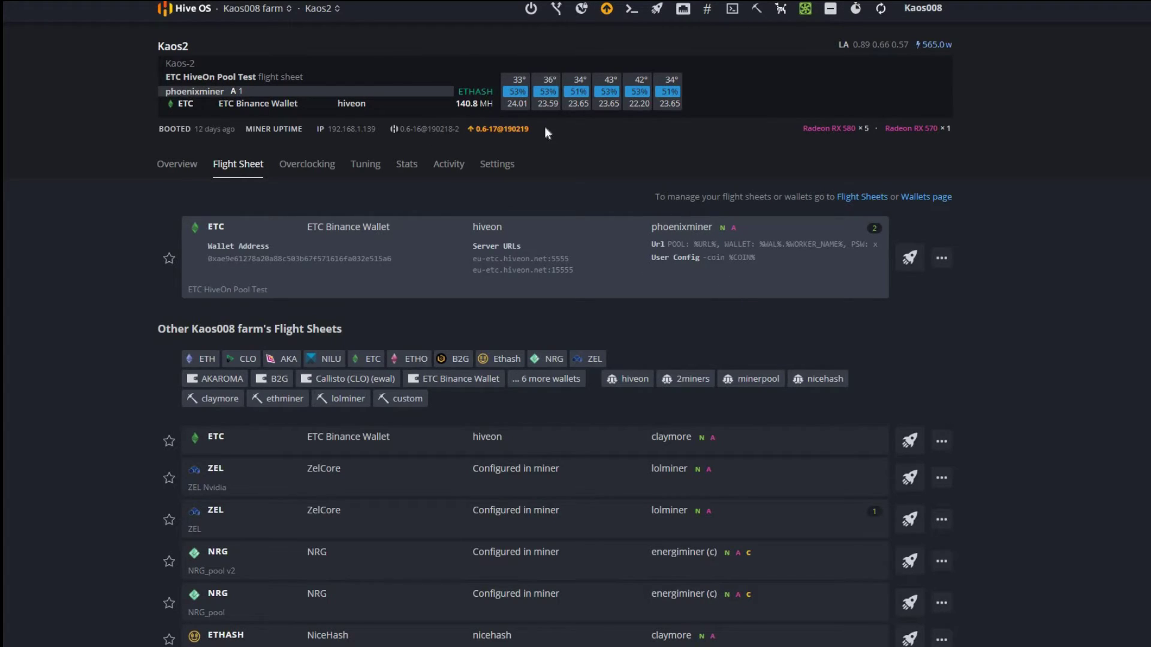
click(320, 10)
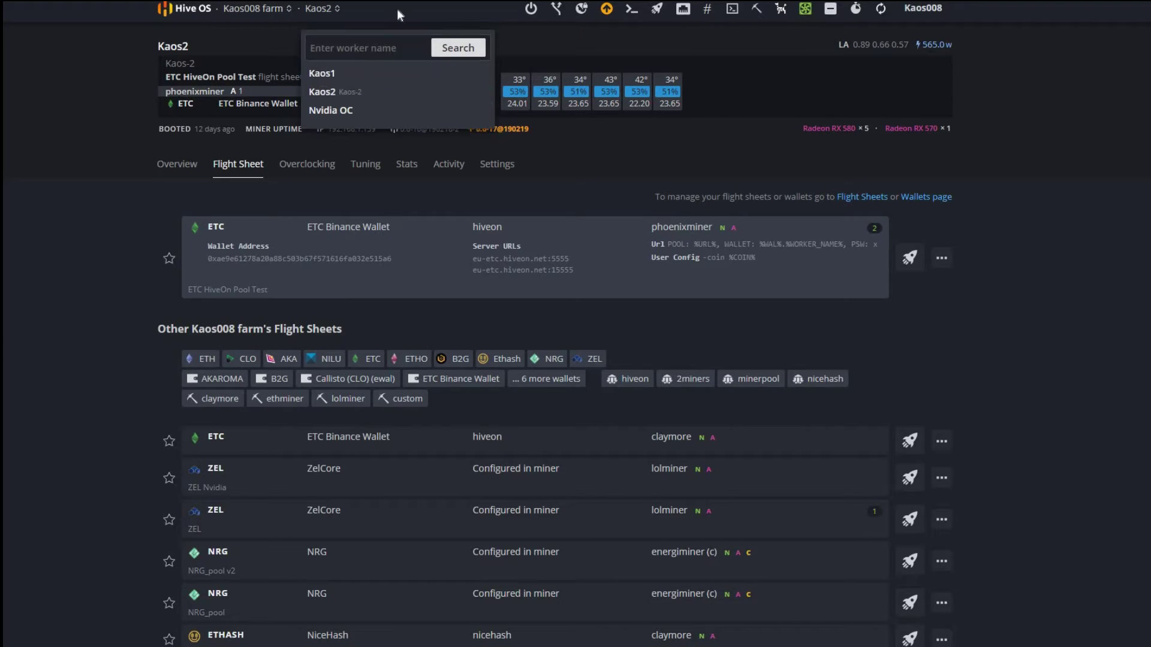
click(881, 10)
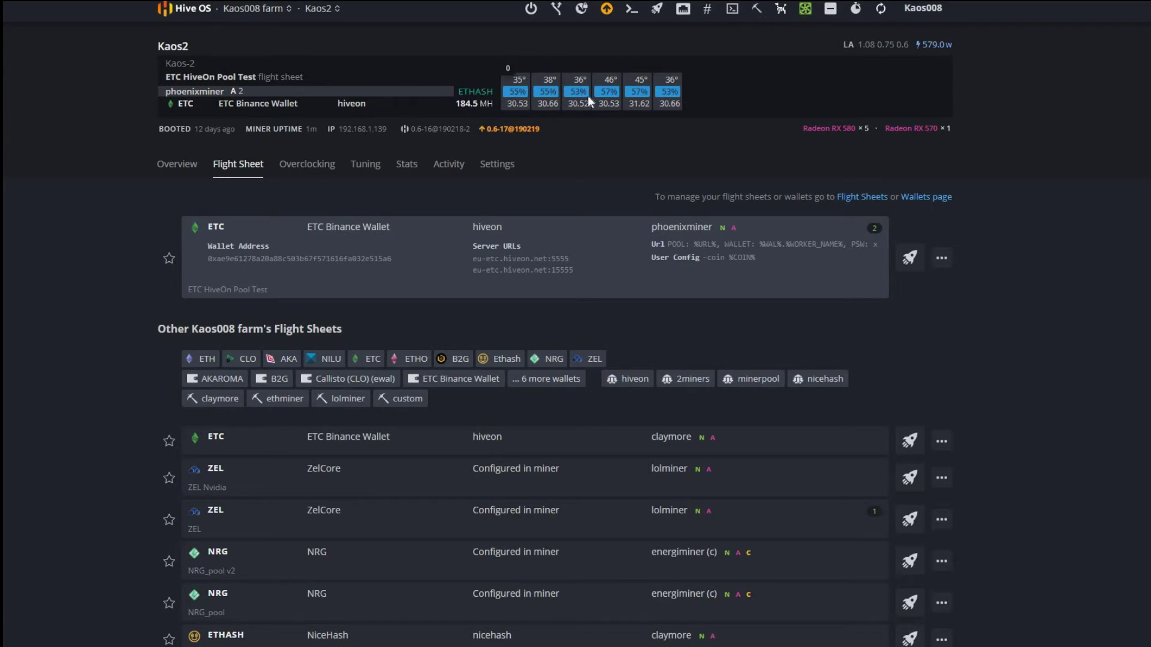
Review Kaos1, refresh Kaos2's stats, and return to the Kaos008 workers list at 321.4 MH/s.
click(327, 9)
key(Return)
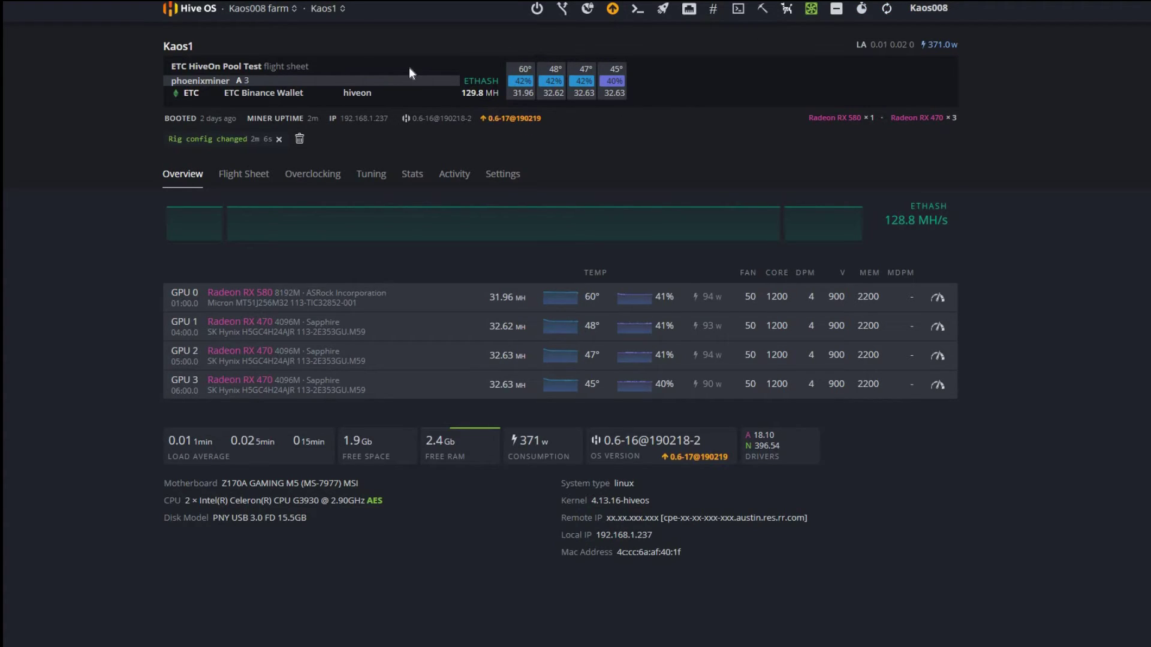
click(303, 12)
click(275, 35)
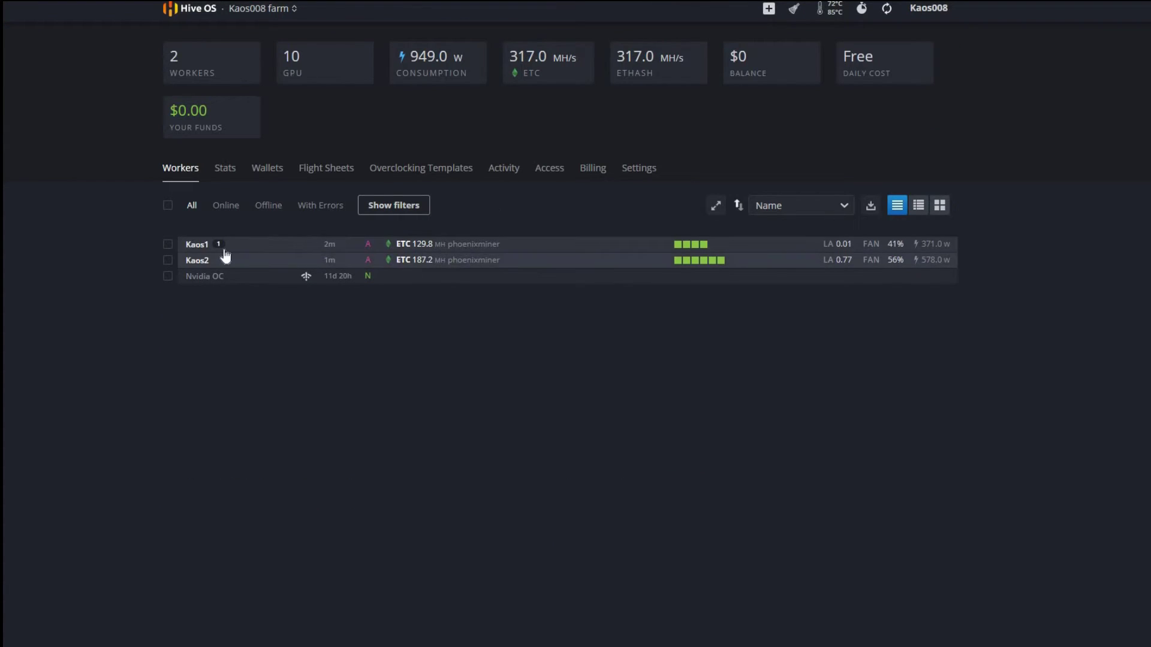
click(197, 260)
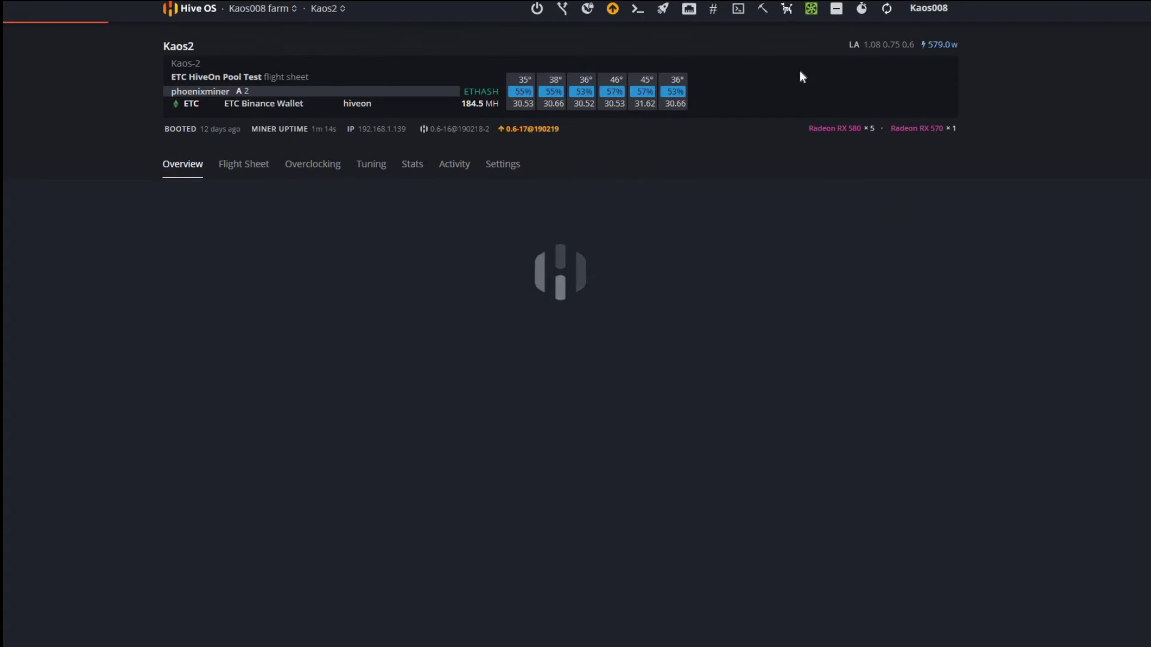
click(884, 12)
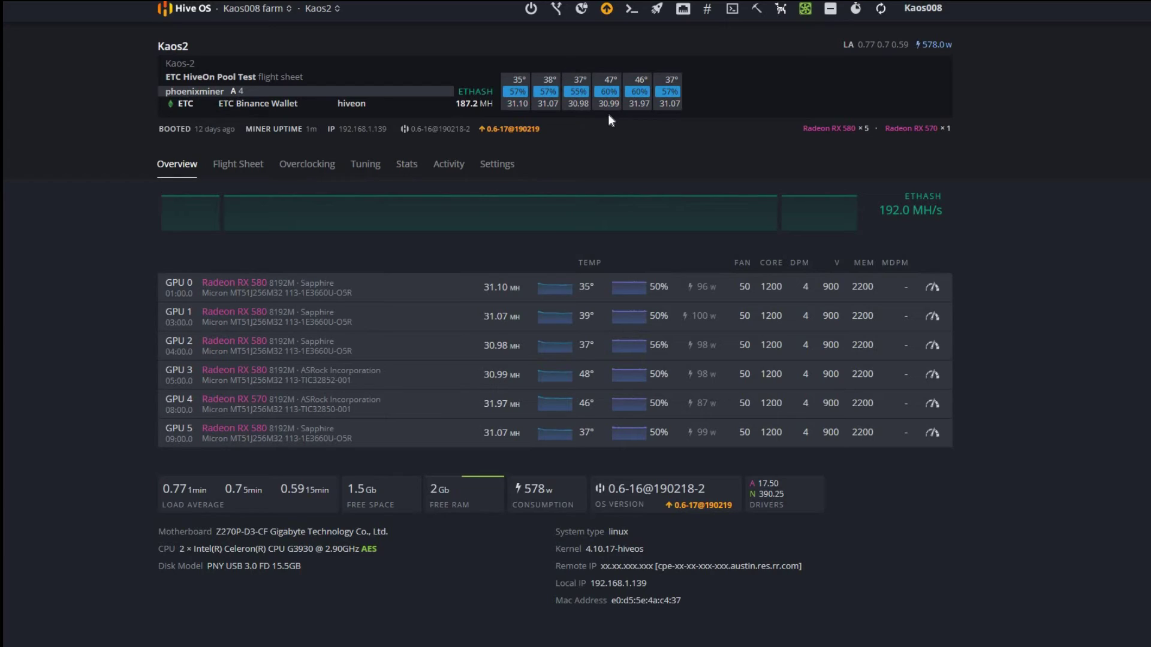
click(881, 11)
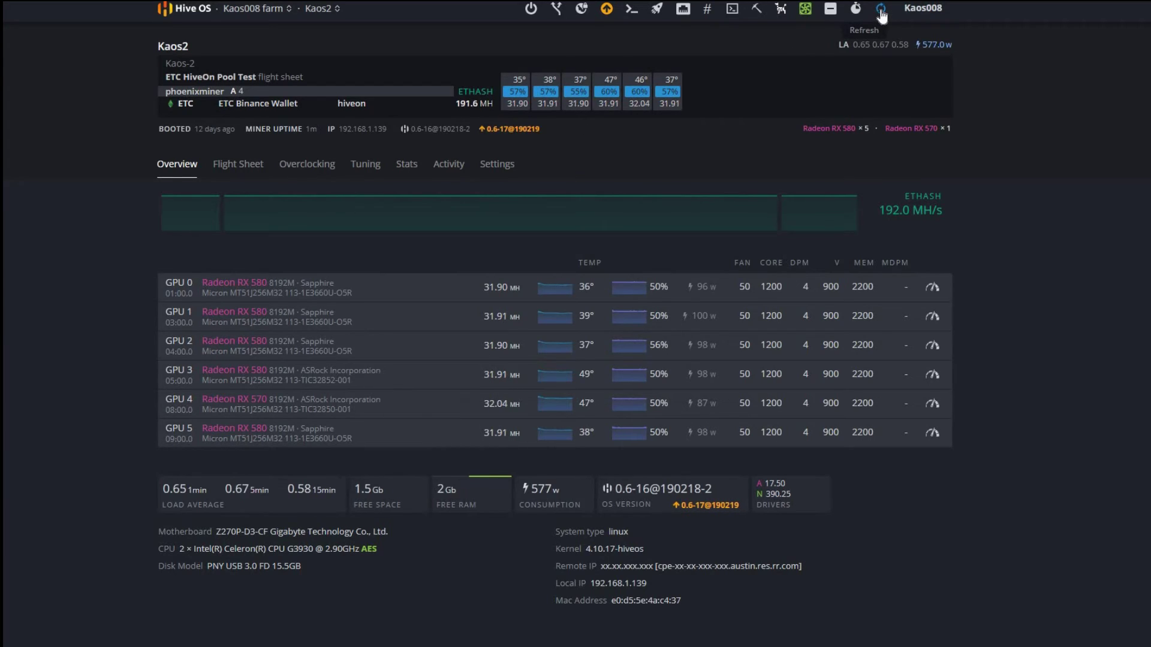
click(272, 10)
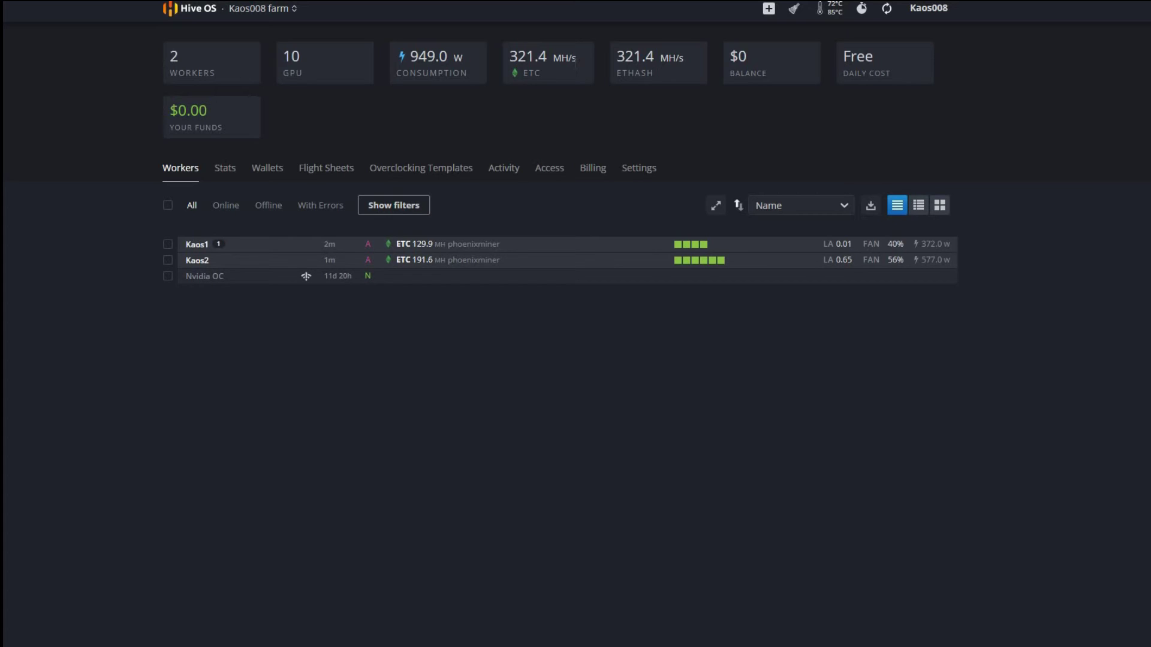
Start a new flight sheet with coin ANON, wallet Anon1 and the fomominers pool.
click(305, 170)
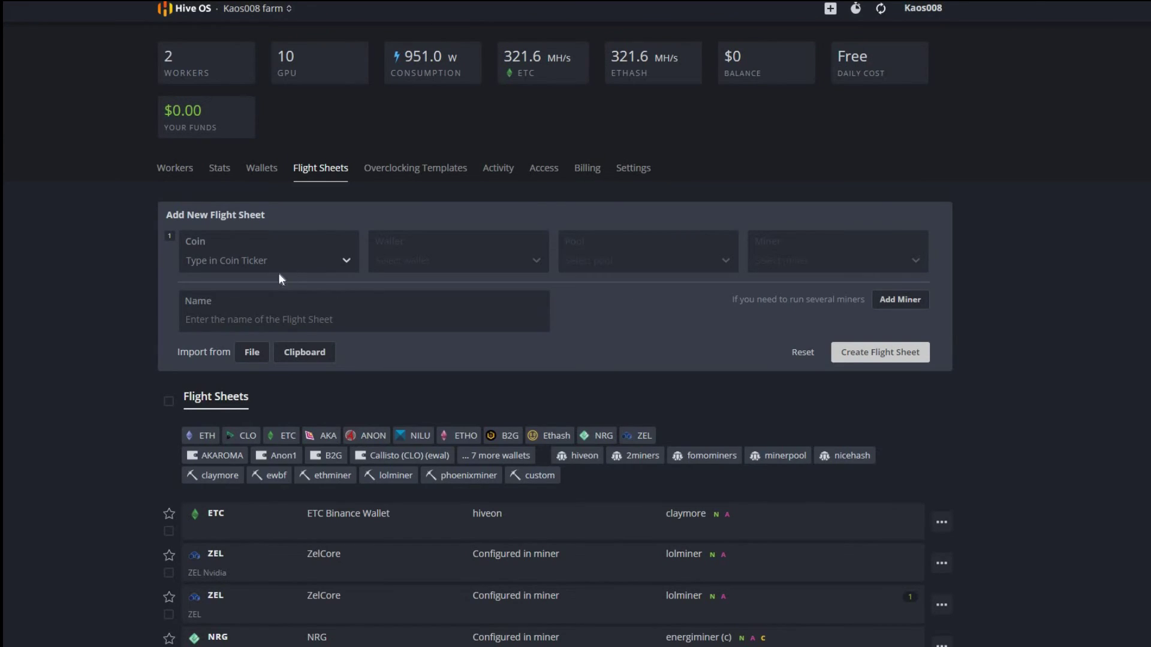
click(278, 273)
click(249, 314)
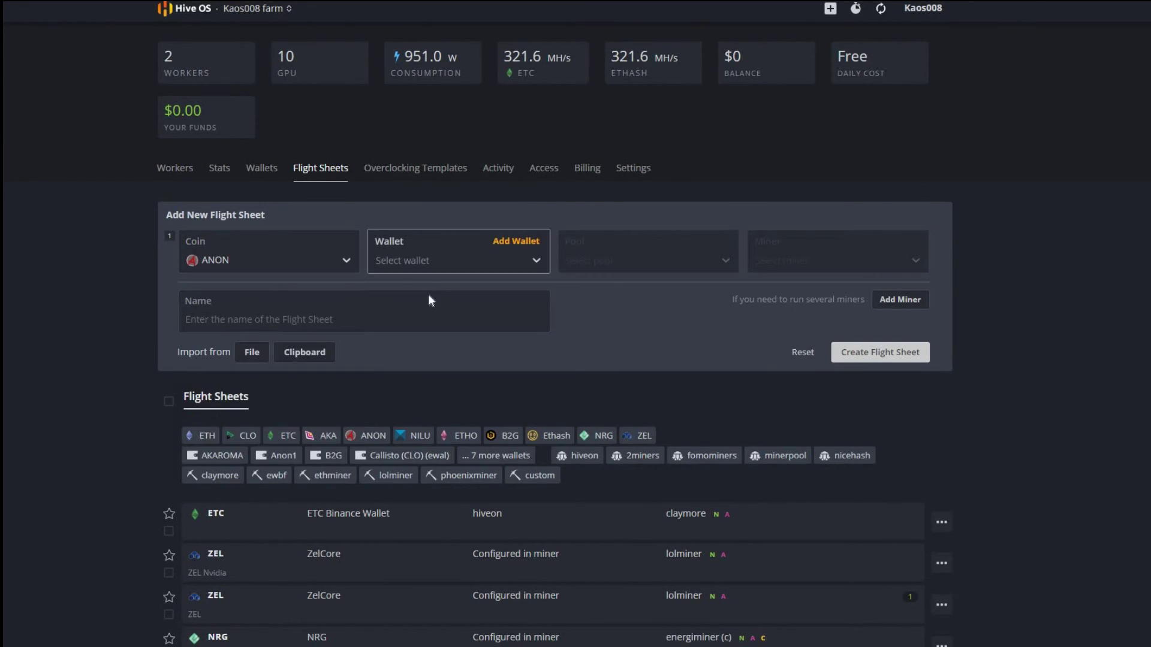
click(620, 268)
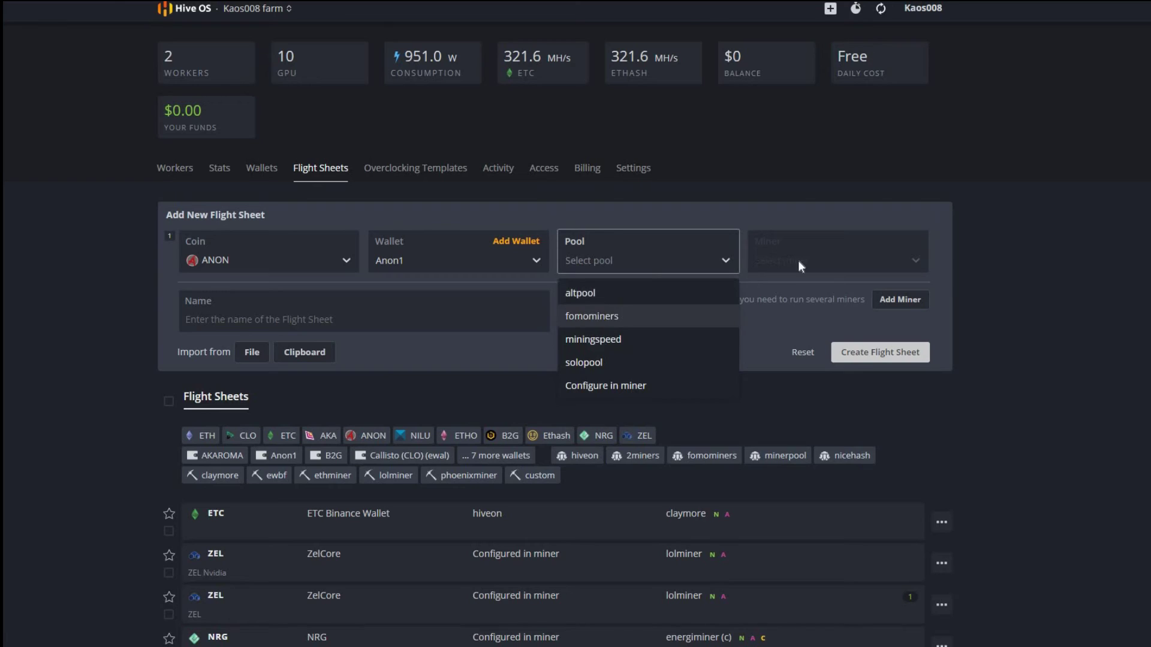
click(585, 316)
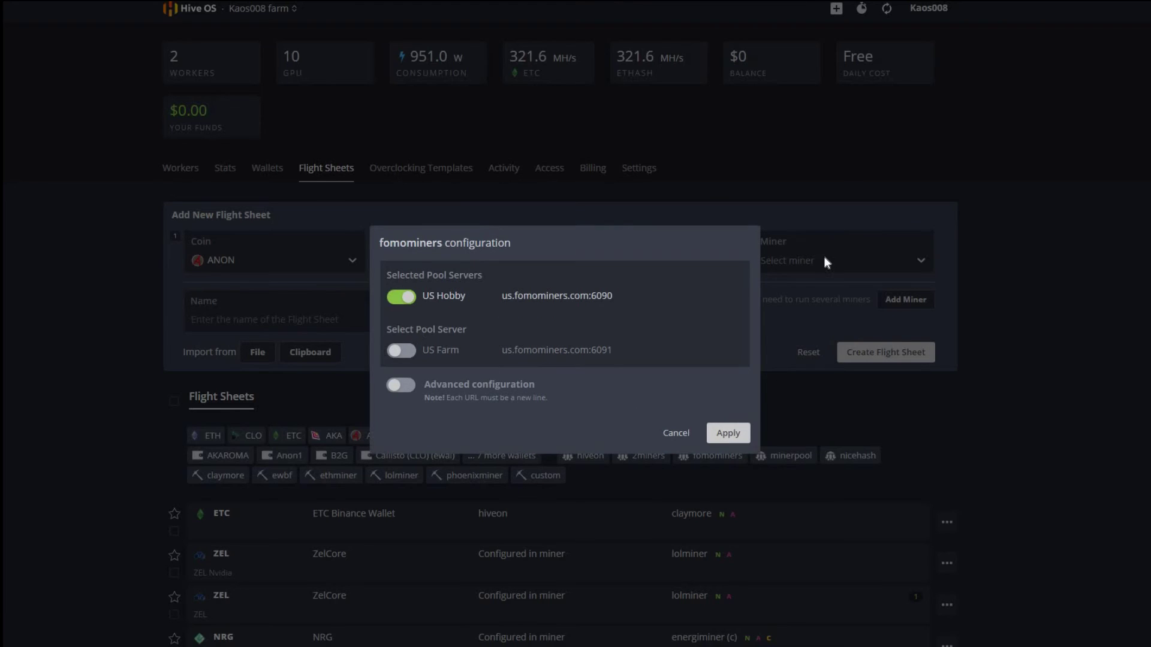
key(Return)
click(811, 259)
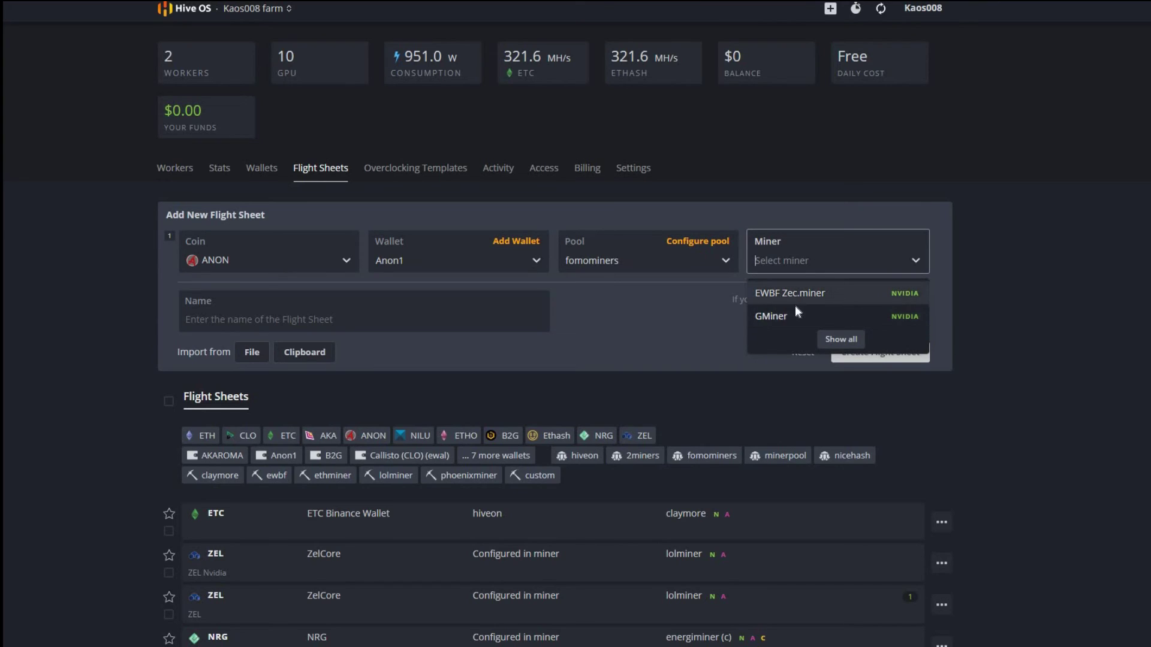
click(742, 277)
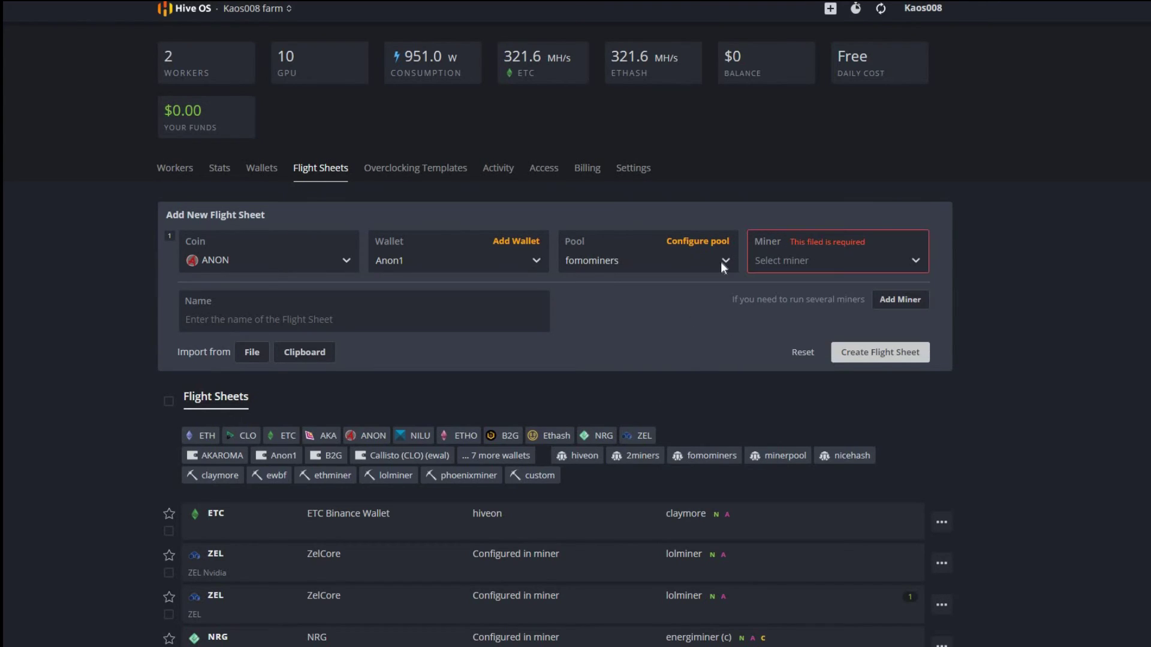
Change the flight sheet's coin to NRG.
click(292, 253)
scroll(274, 333, down, 2)
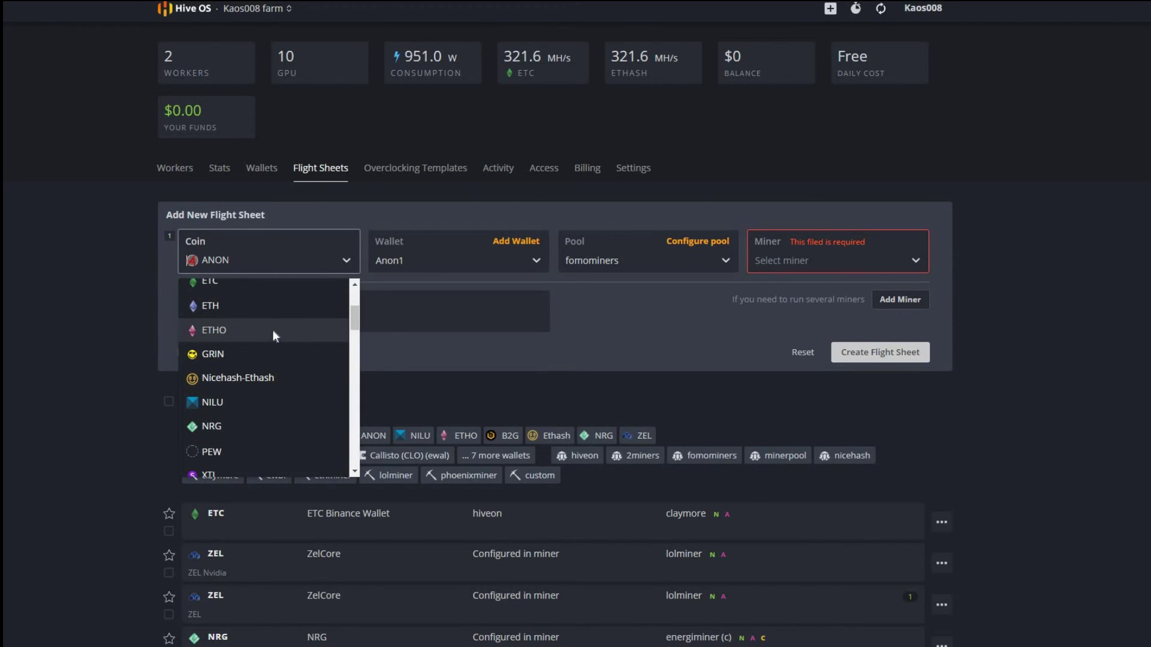
click(236, 424)
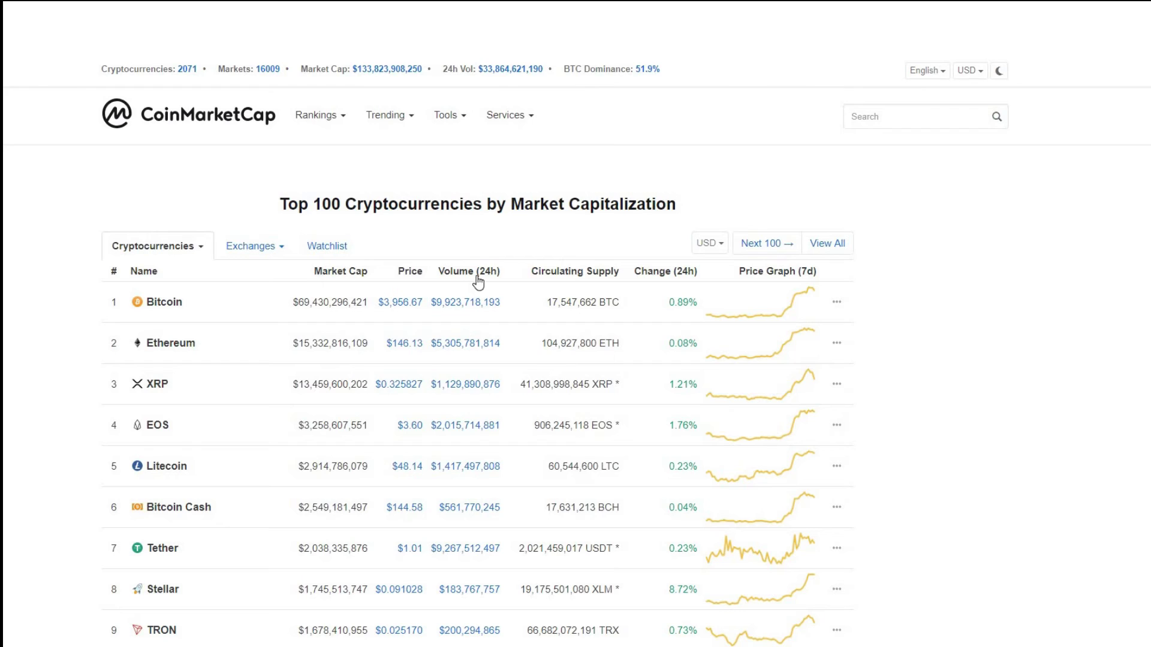
Scroll the Top 100 list to view prices: Bitcoin $3,956.67, Ethereum $146.13, XRP $0.325827.
scroll(474, 294, down, 3)
scroll(465, 317, up, 3)
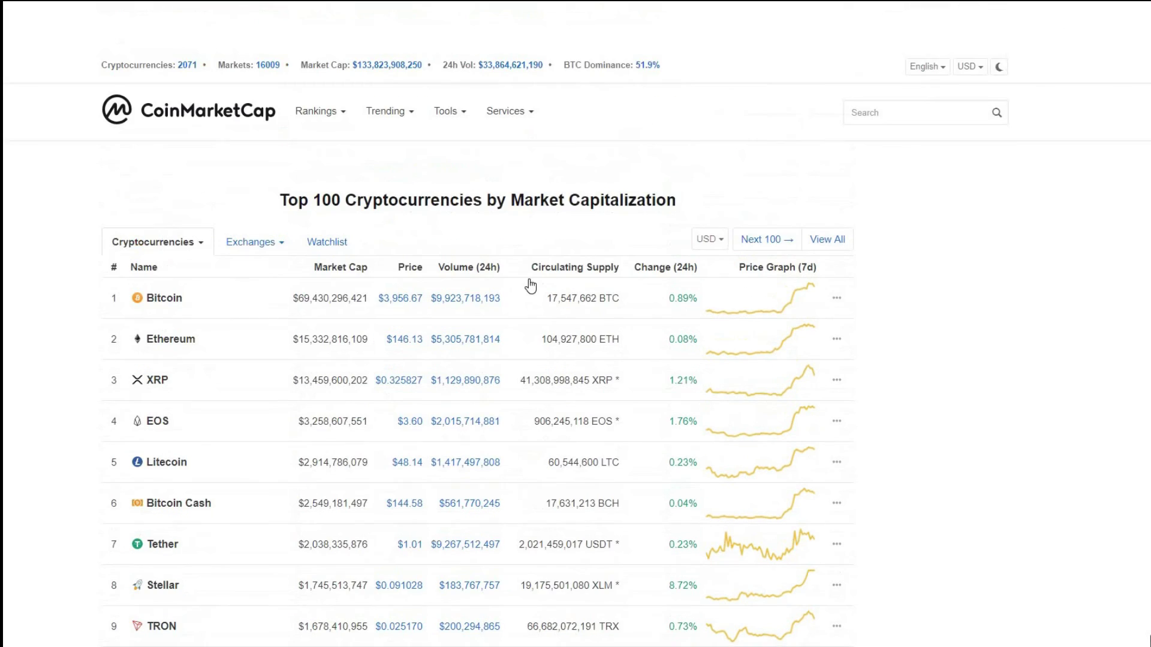
scroll(516, 285, down, 2)
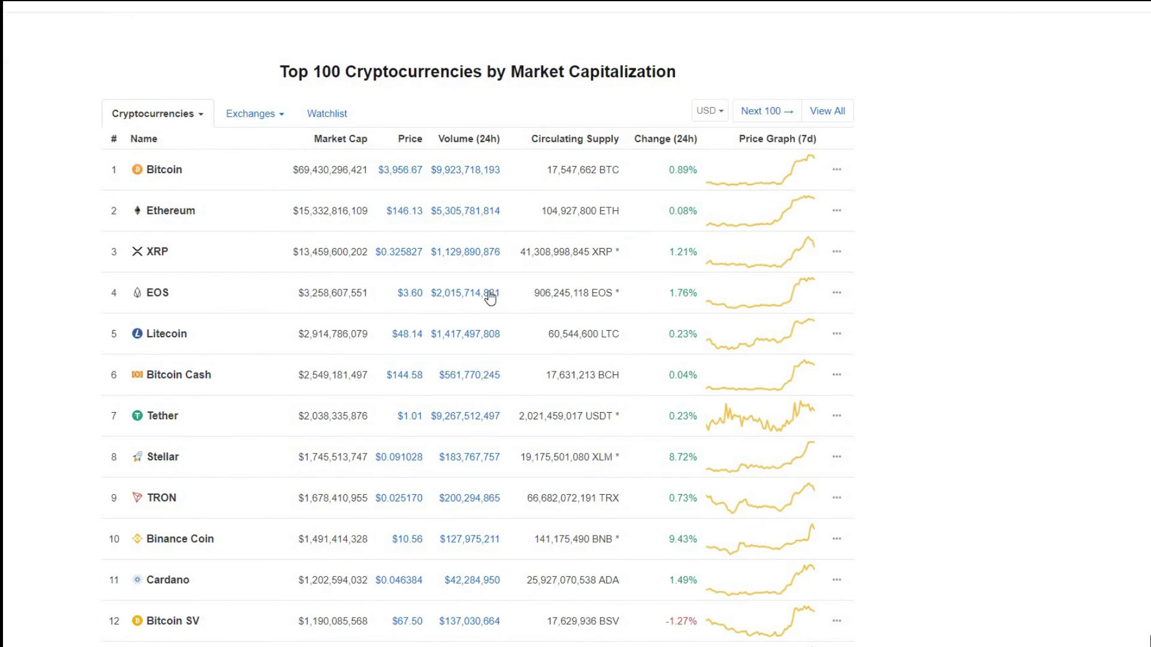